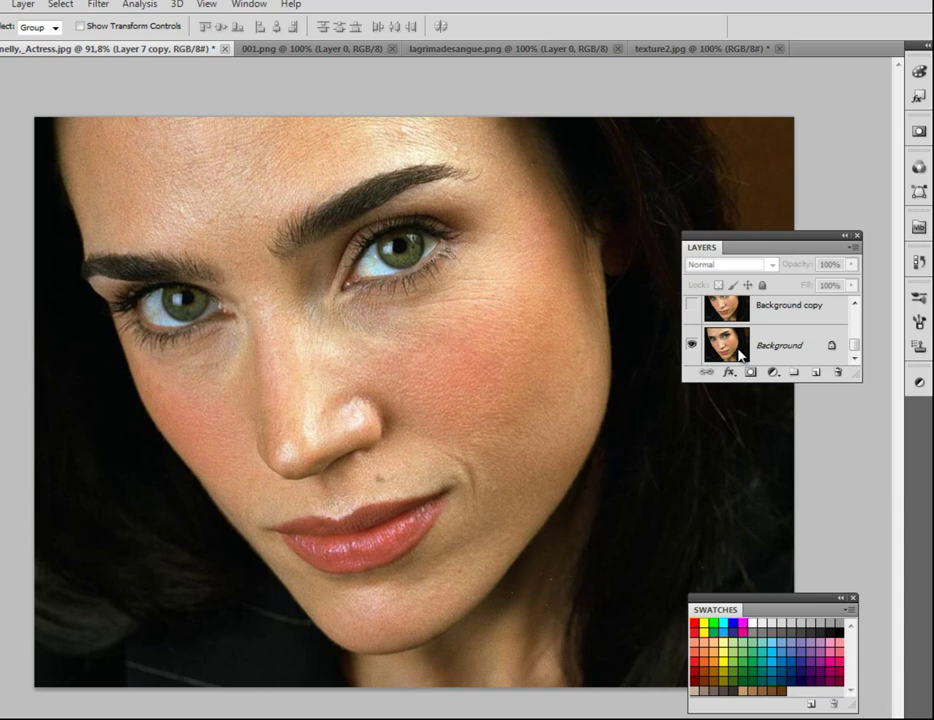
- Make the Background copy layer active and enlarge the layer list to show more layers
{"action": "left_click", "coordinate": [757, 343]}
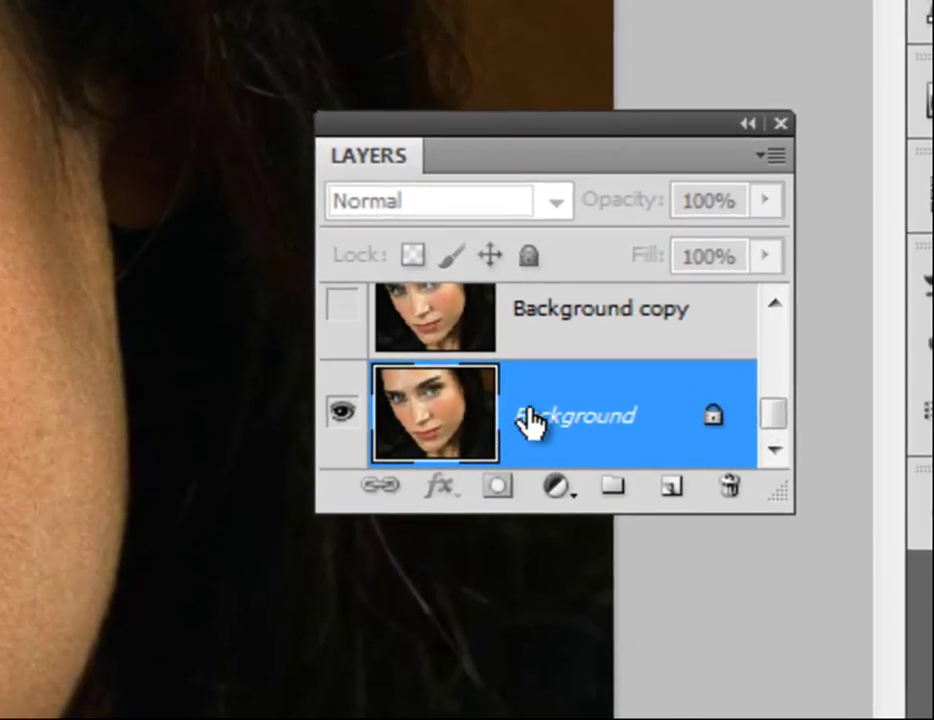
{"action": "left_click", "coordinate": [548, 338]}
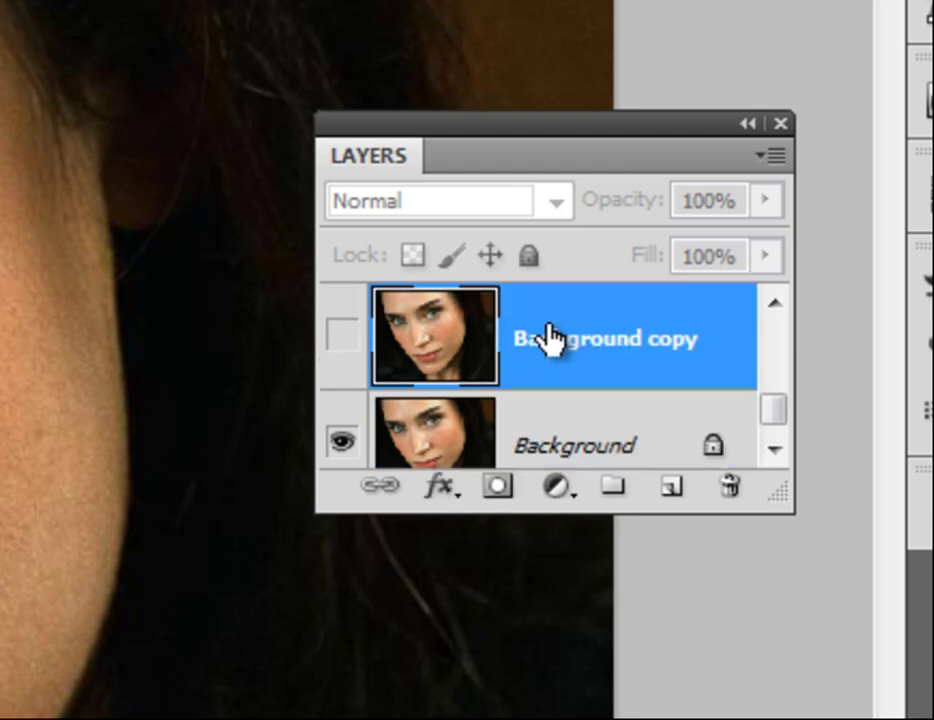
{"action": "left_click_drag", "start_coordinate": [595, 510], "coordinate": [601, 545]}
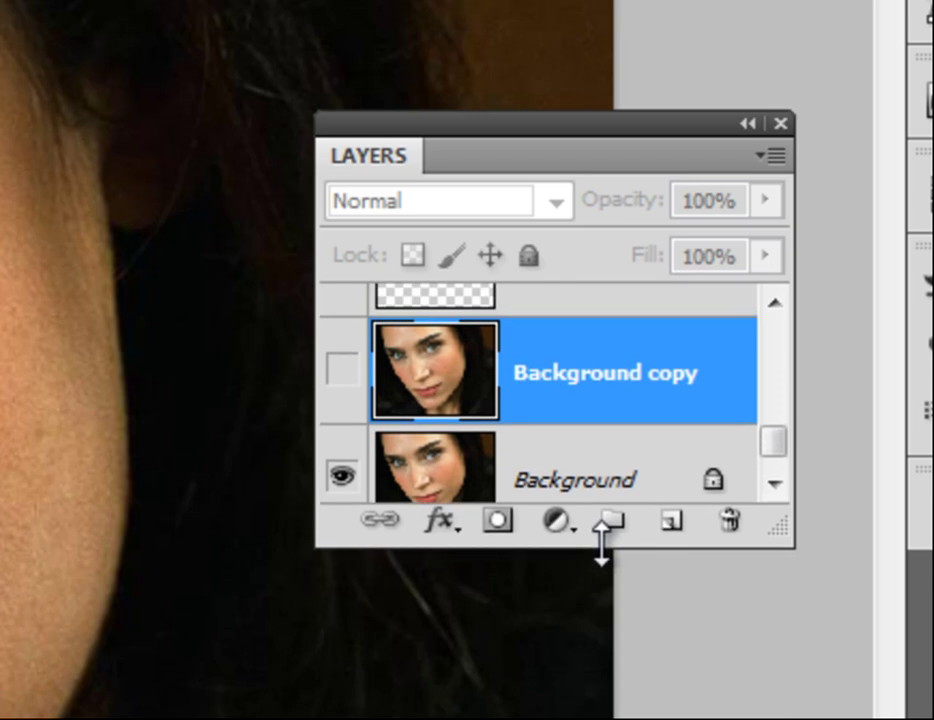
{"action": "scroll", "coordinate": [770, 462], "scroll_direction": "up", "scroll_amount": 1}
{"action": "scroll", "coordinate": [775, 490], "scroll_direction": "down", "scroll_amount": 2}
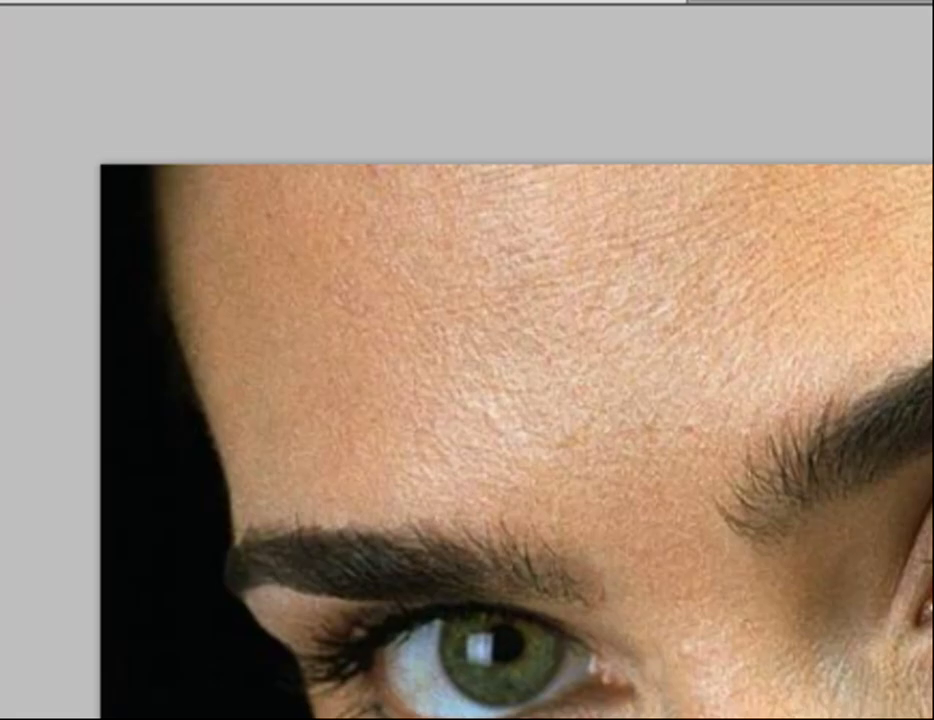
- Outline both eyes with the Lasso tool on the Background copy and copy them to a new layer
{"action": "left_click", "coordinate": [50, 200]}
{"action": "mouse_move", "coordinate": [50, 200]}
{"action": "left_mouse_down"}
{"action": "mouse_move", "coordinate": [80, 205]}
{"action": "mouse_move", "coordinate": [145, 250]}
{"action": "mouse_move", "coordinate": [175, 240]}
{"action": "mouse_move", "coordinate": [188, 208]}
{"action": "mouse_move", "coordinate": [205, 215]}
{"action": "mouse_move", "coordinate": [187, 238]}
{"action": "mouse_move", "coordinate": [192, 246]}
{"action": "mouse_move", "coordinate": [42, 212]}
{"action": "mouse_move", "coordinate": [58, 215]}
{"action": "left_mouse_up"}
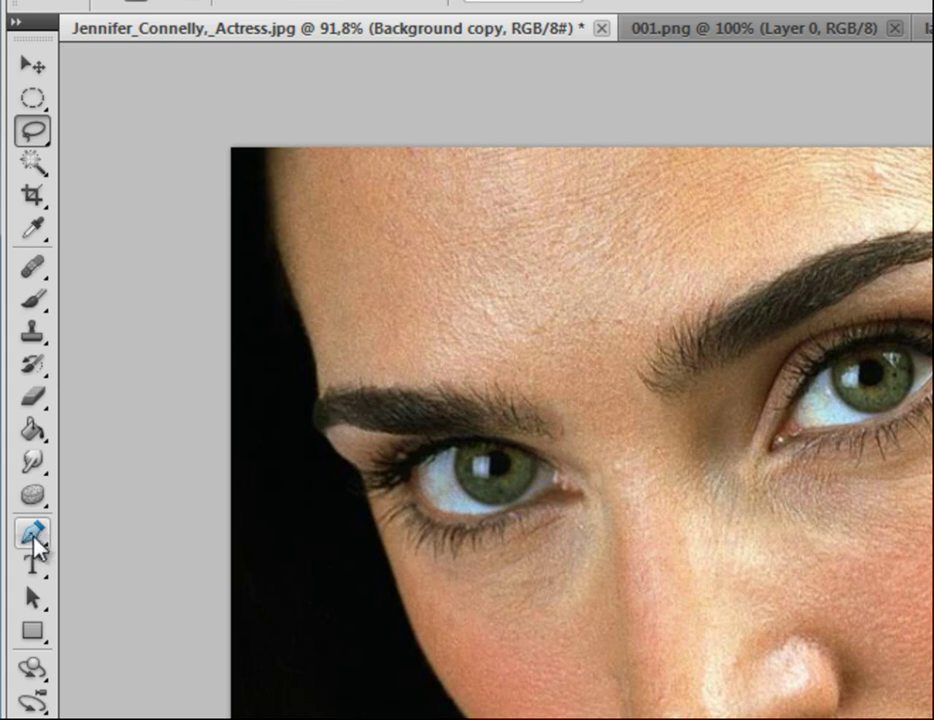
{"action": "right_click", "coordinate": [31, 135]}
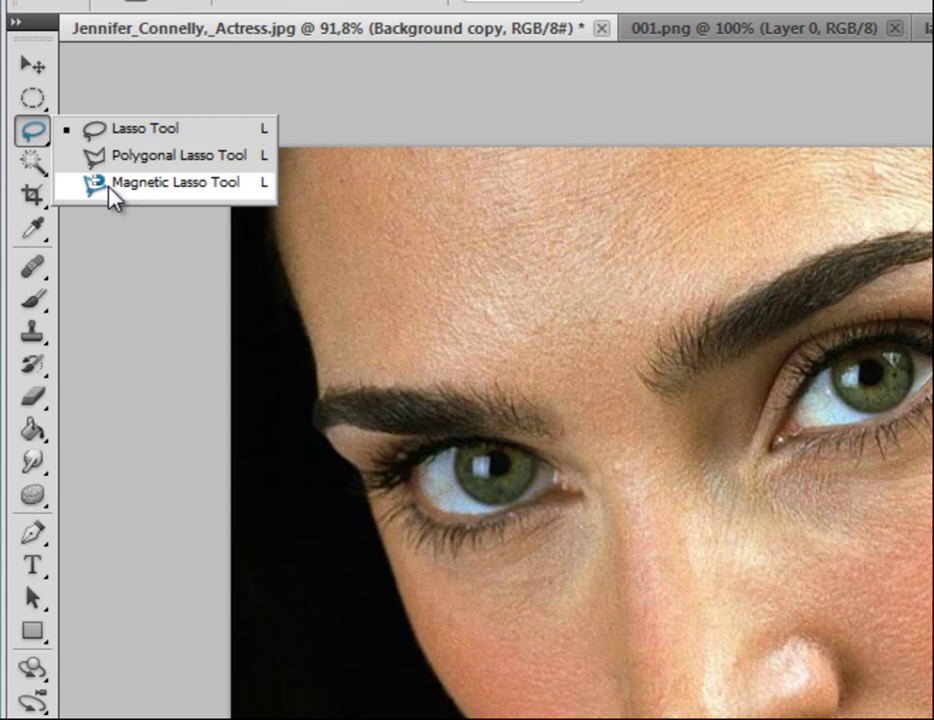
{"action": "left_click", "coordinate": [36, 141]}
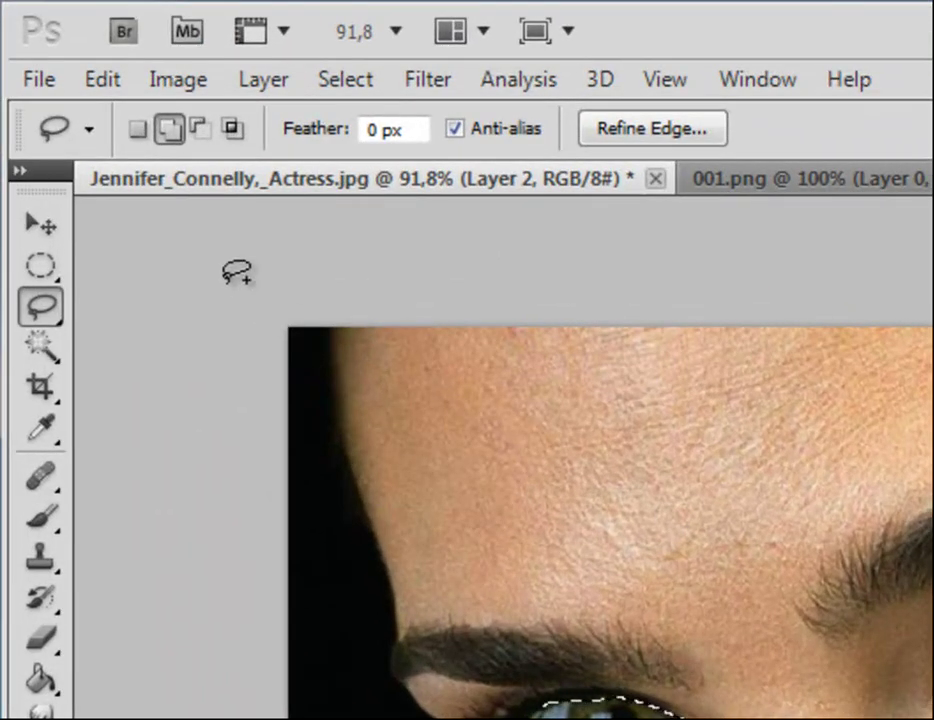
{"action": "left_click", "coordinate": [170, 130]}
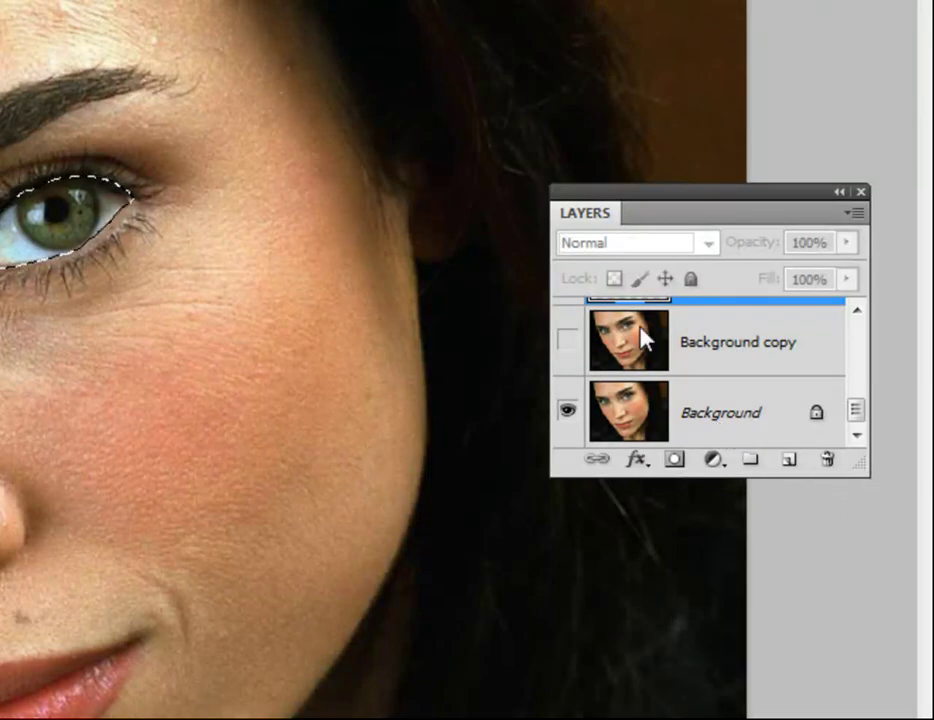
{"action": "key", "text": "ctrl+j"}
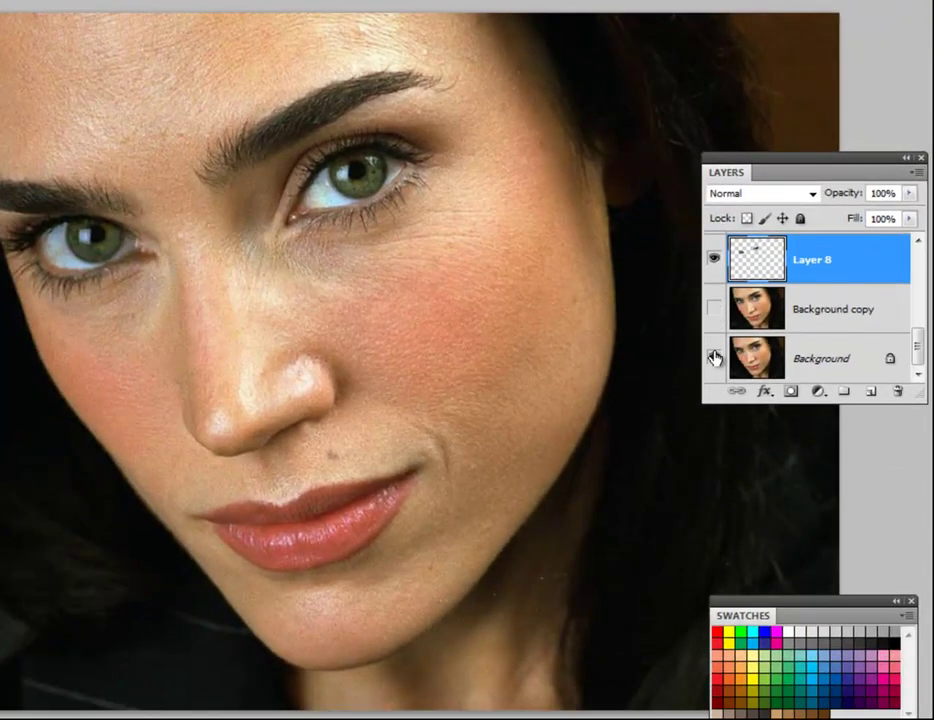
- Hide the Background to check the cut-out eyes, and show both the Background copy and Background layers
{"action": "left_click", "coordinate": [713, 357]}
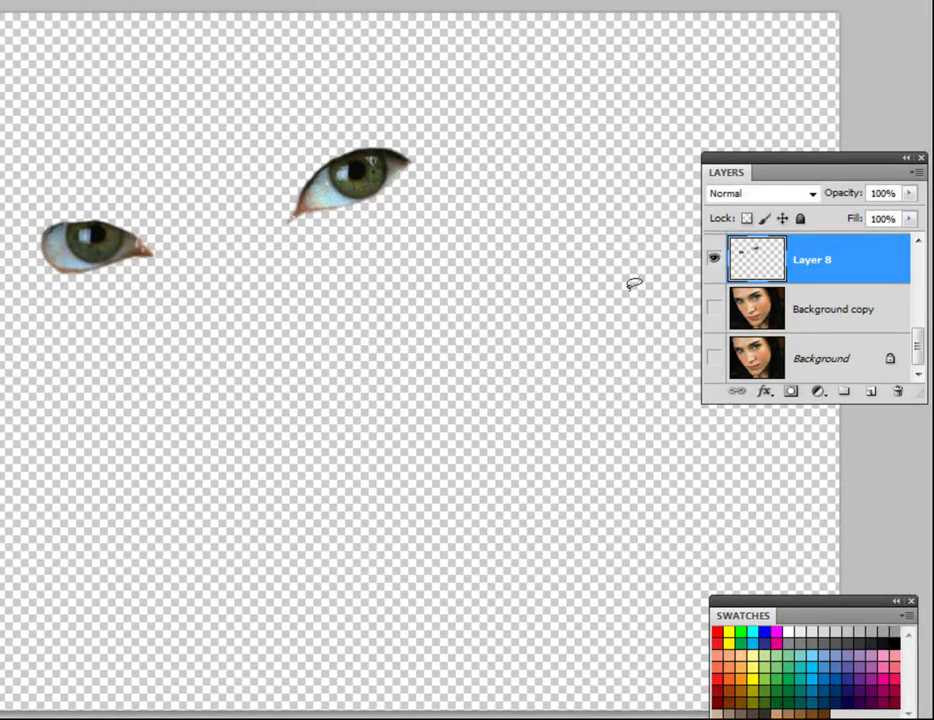
{"action": "left_click", "coordinate": [714, 311]}
{"action": "left_click", "coordinate": [714, 359]}
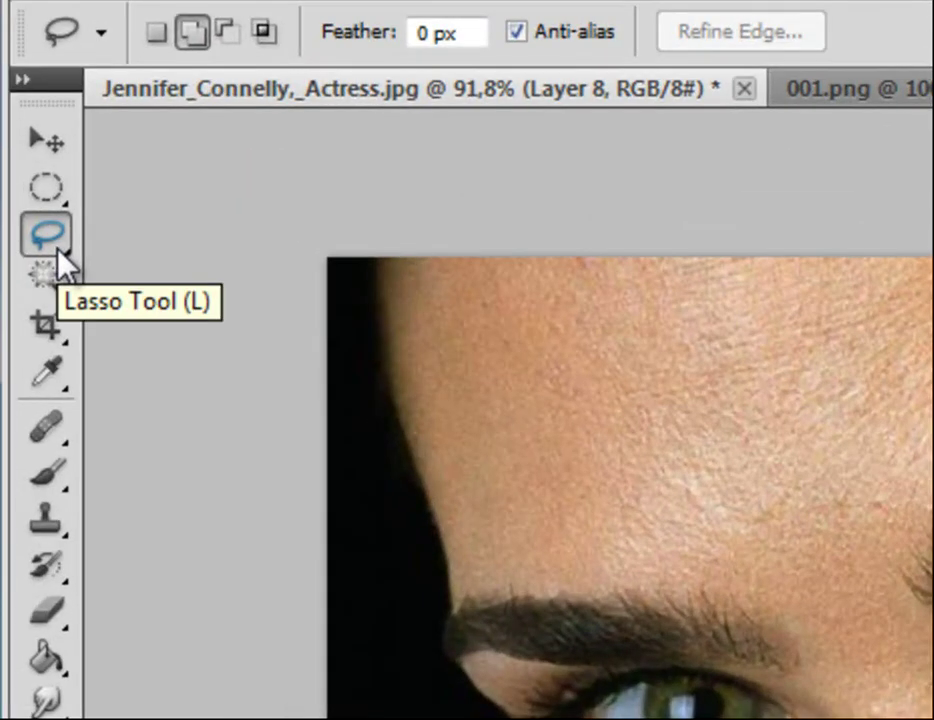
- Outline both irises with the Lasso tool on Layer 8 and copy them to a new layer
{"action": "left_click", "coordinate": [46, 236]}
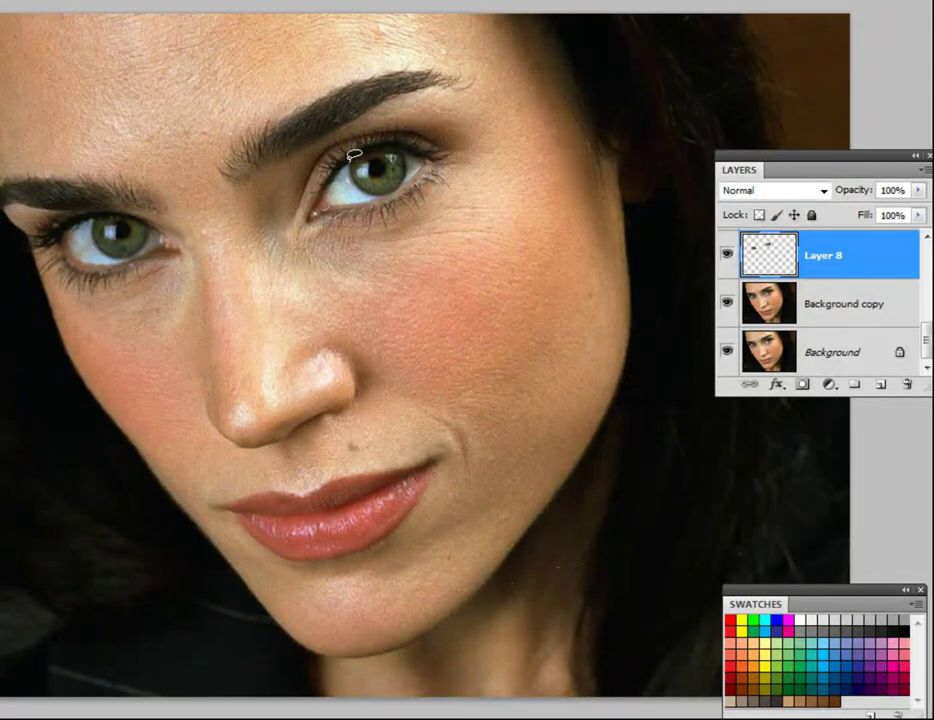
{"action": "mouse_move", "coordinate": [357, 155]}
{"action": "left_mouse_down"}
{"action": "mouse_move", "coordinate": [400, 185]}
{"action": "mouse_move", "coordinate": [355, 160]}
{"action": "left_mouse_up"}
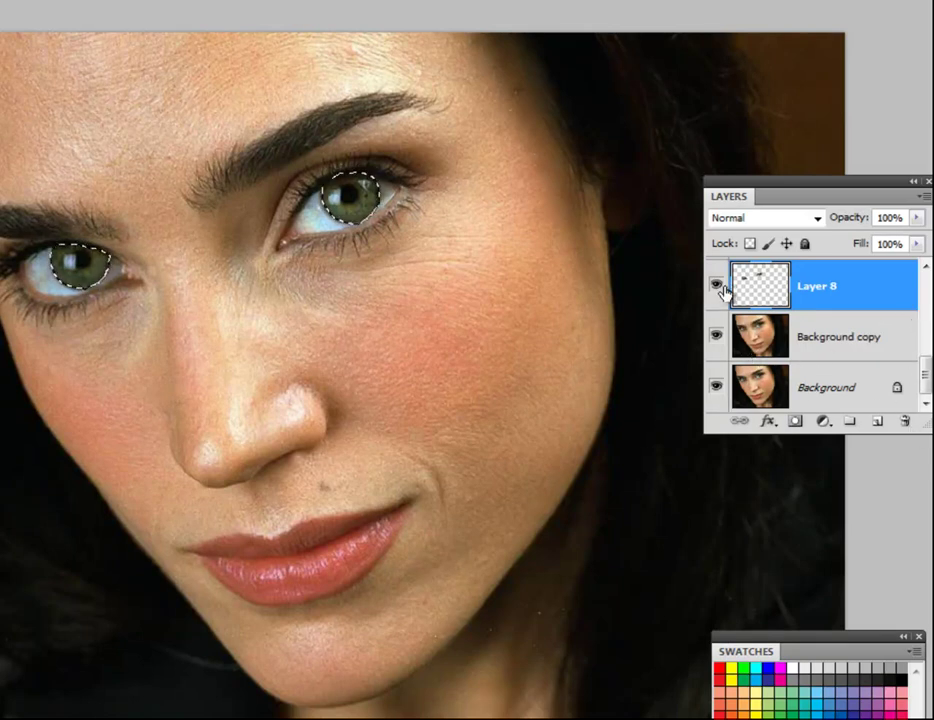
{"action": "key", "text": "ctrl+j"}
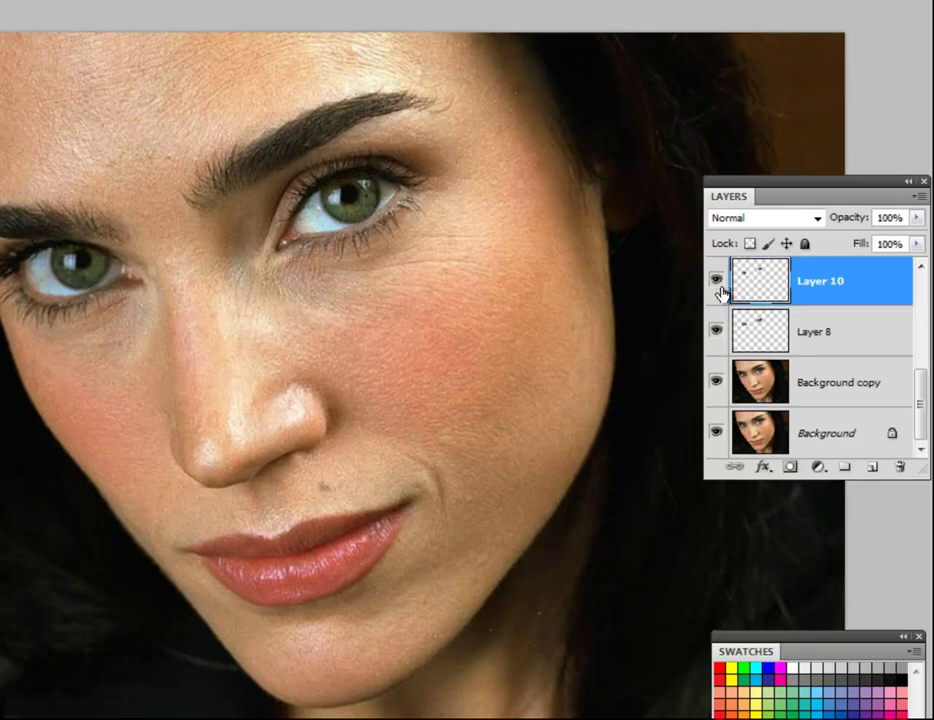
- Hide the three layers beneath Layer 10 to inspect the isolated irises, and show those layers again
{"action": "left_click", "coordinate": [716, 331]}
{"action": "left_click", "coordinate": [715, 384]}
{"action": "left_click", "coordinate": [715, 436]}
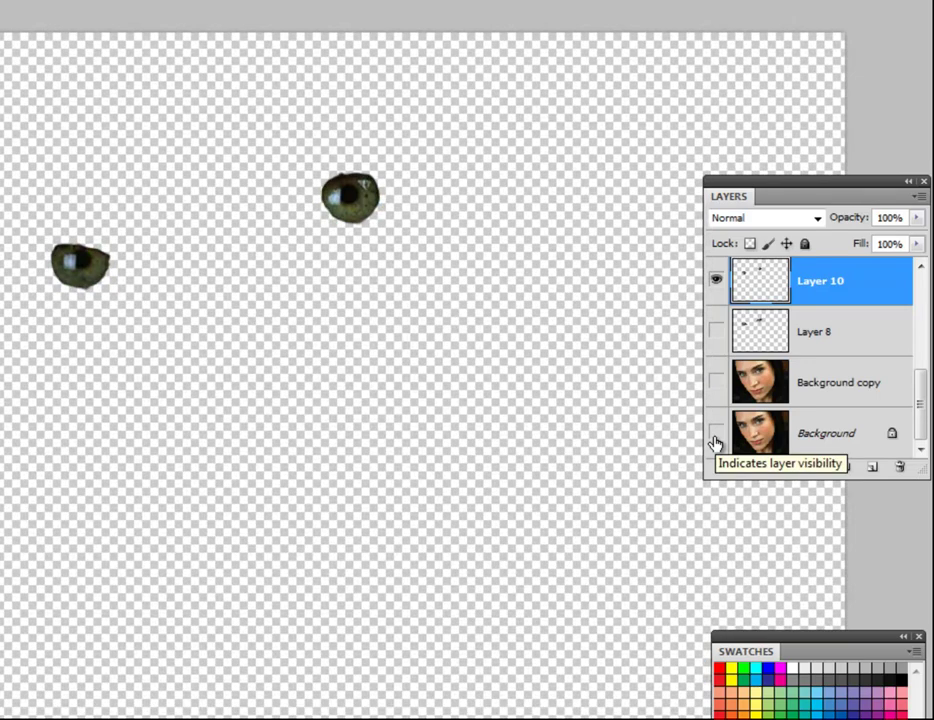
{"action": "left_click", "coordinate": [716, 436]}
{"action": "left_click", "coordinate": [715, 382]}
{"action": "left_click", "coordinate": [716, 331]}
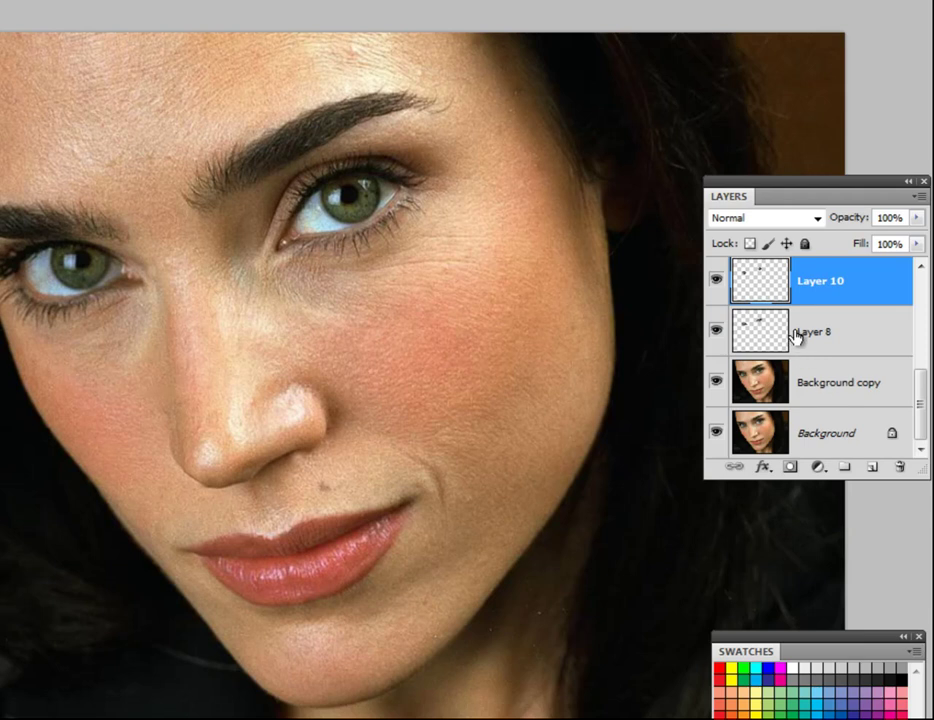
- Load the eye shapes of Layer 8 as a selection, paint them black on that layer, and deselect
{"action": "left_click", "coordinate": [763, 338]}
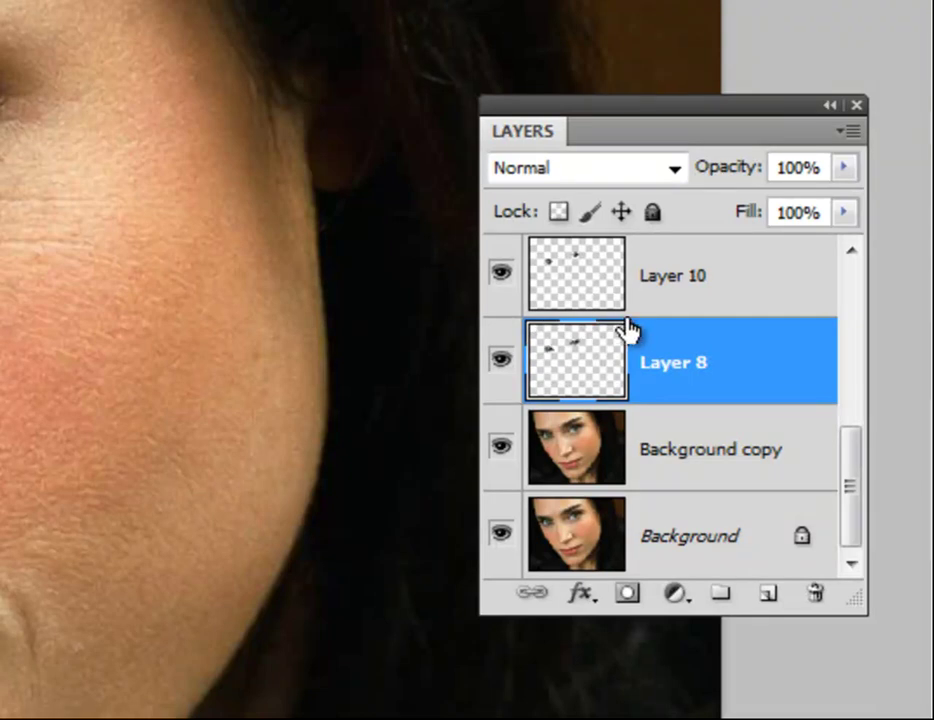
{"action": "right_click", "coordinate": [675, 376]}
{"action": "key", "text": "Escape"}
{"action": "right_click", "coordinate": [554, 362]}
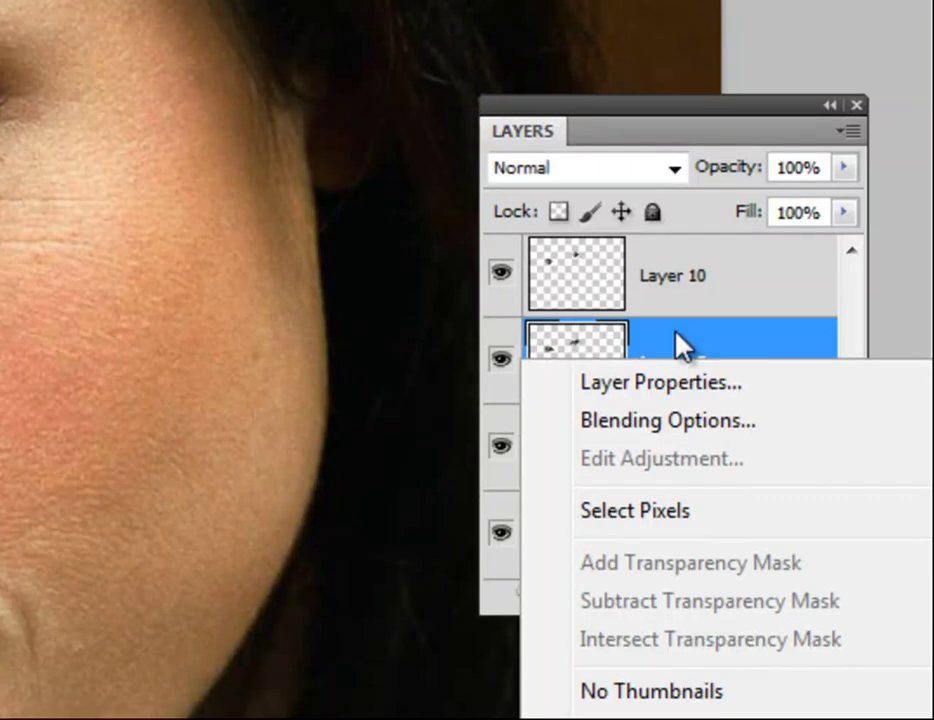
{"action": "key", "text": "Escape"}
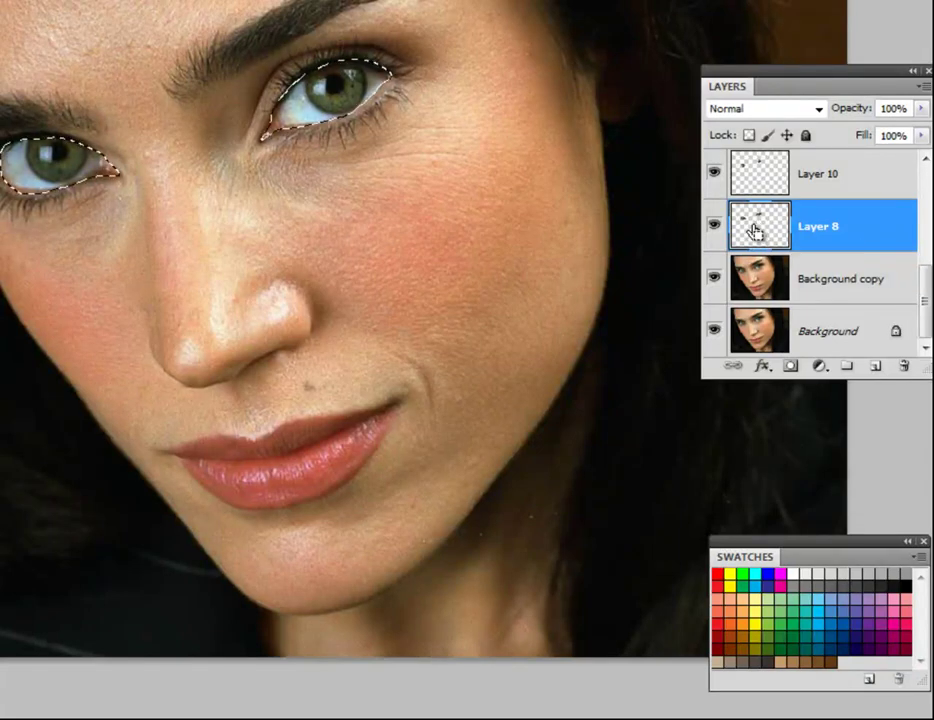
{"action": "left_click", "coordinate": [823, 230], "text": "ctrl"}
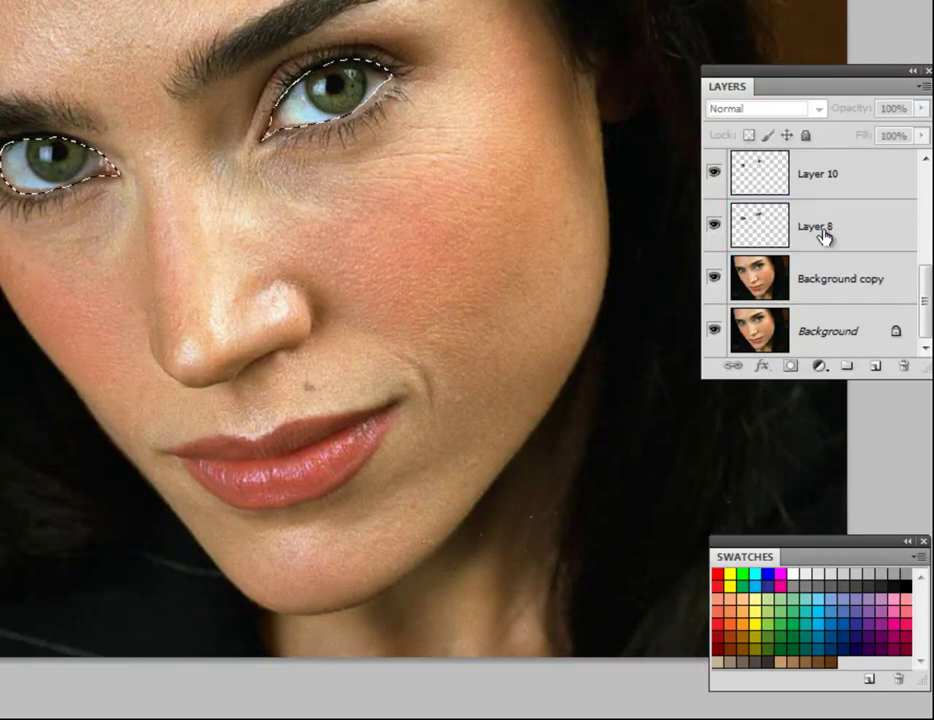
{"action": "left_click", "coordinate": [812, 234]}
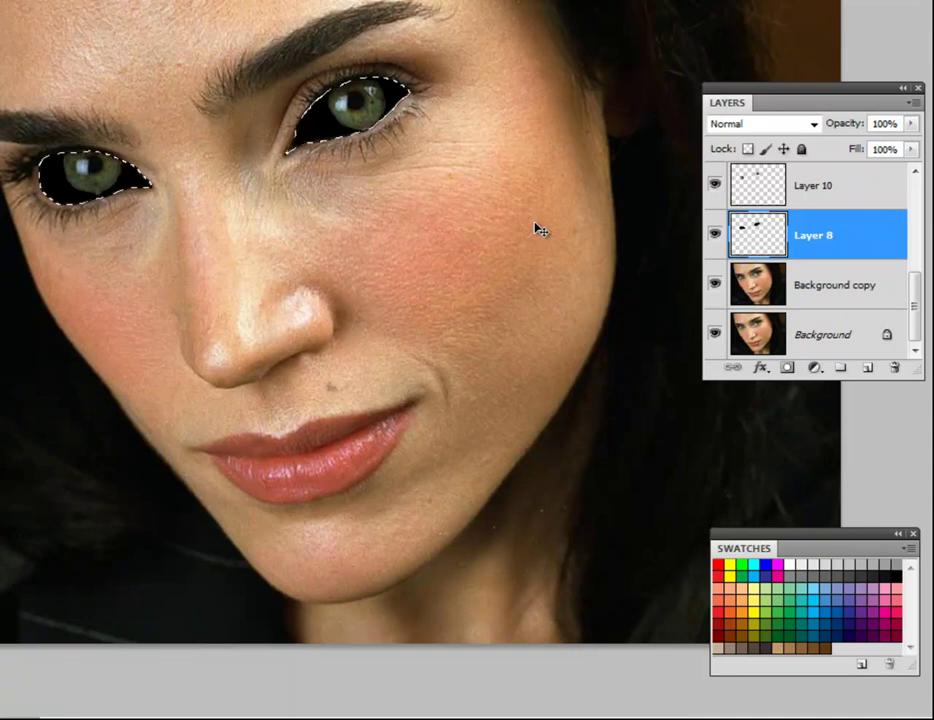
{"action": "key", "text": "ctrl+d"}
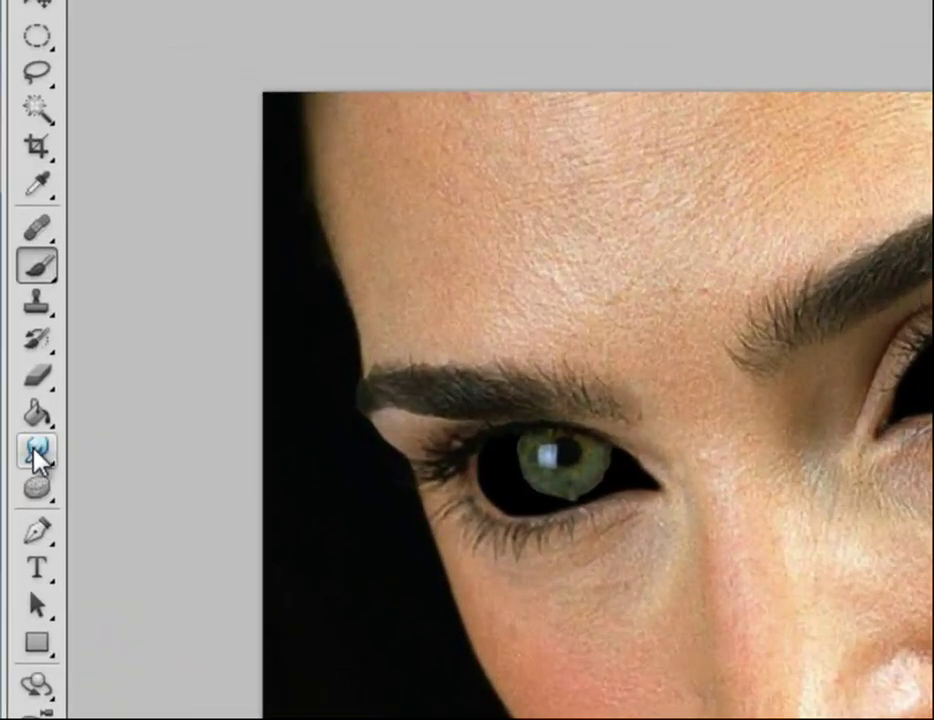
- Soften the edges of the blackened eyes and the irises with the Blur tool
{"action": "left_click", "coordinate": [40, 455]}
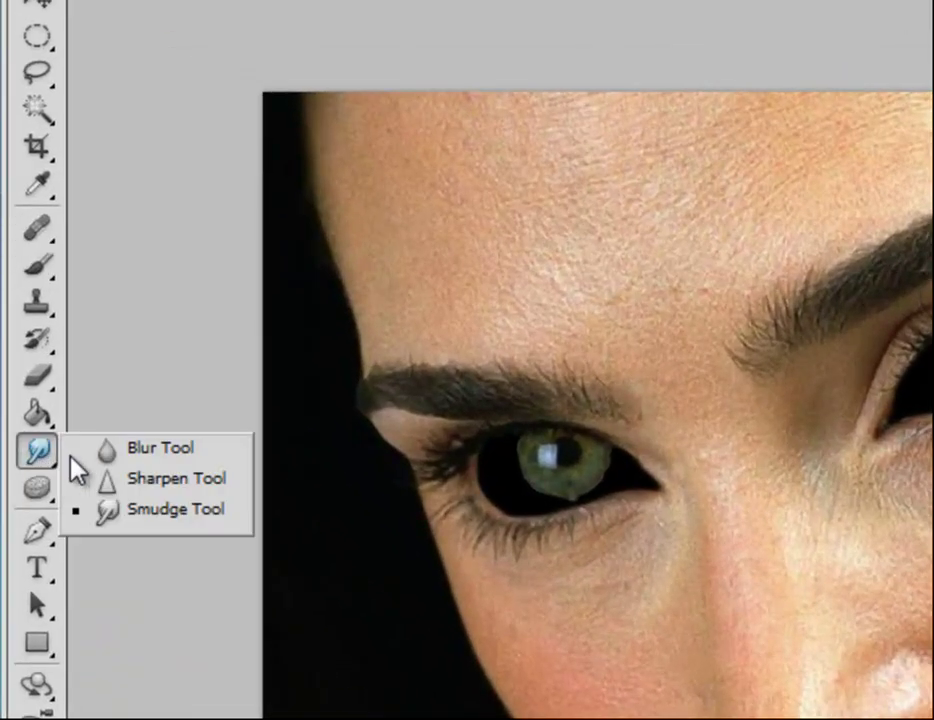
{"action": "left_click", "coordinate": [196, 452]}
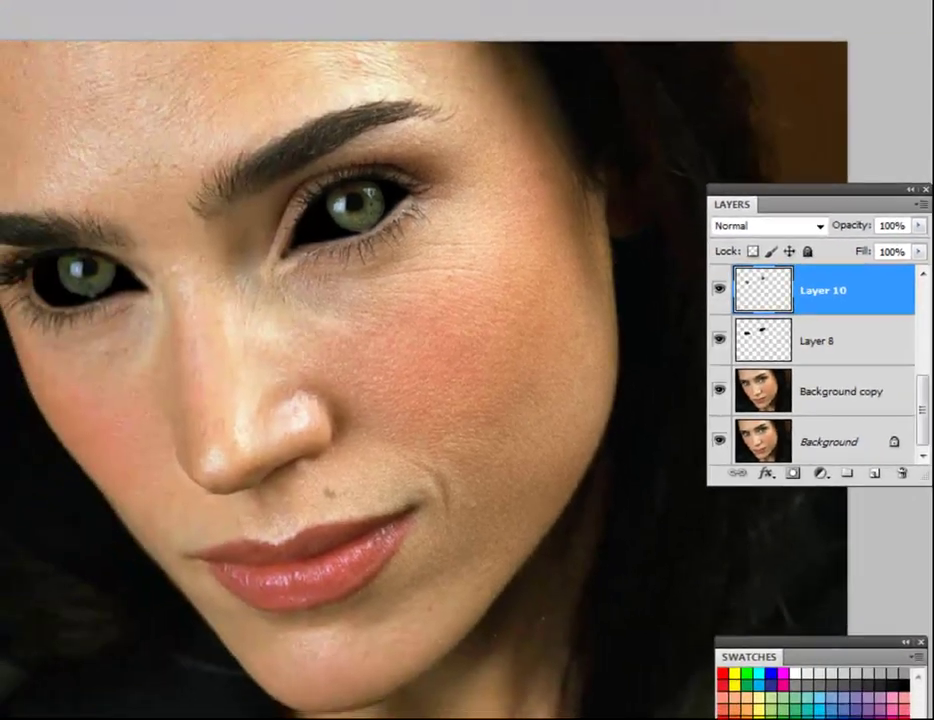
- Reshape both pupils on Layer 10 into pointed, cat-like slits with the Smudge tool
{"action": "left_click", "coordinate": [55, 268]}
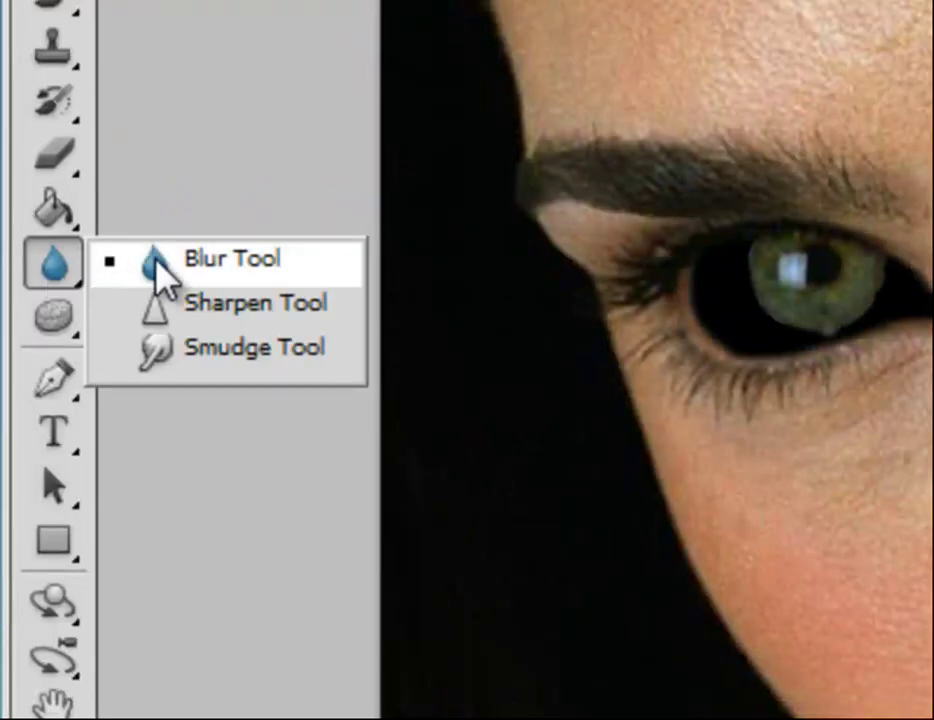
{"action": "left_click", "coordinate": [214, 350]}
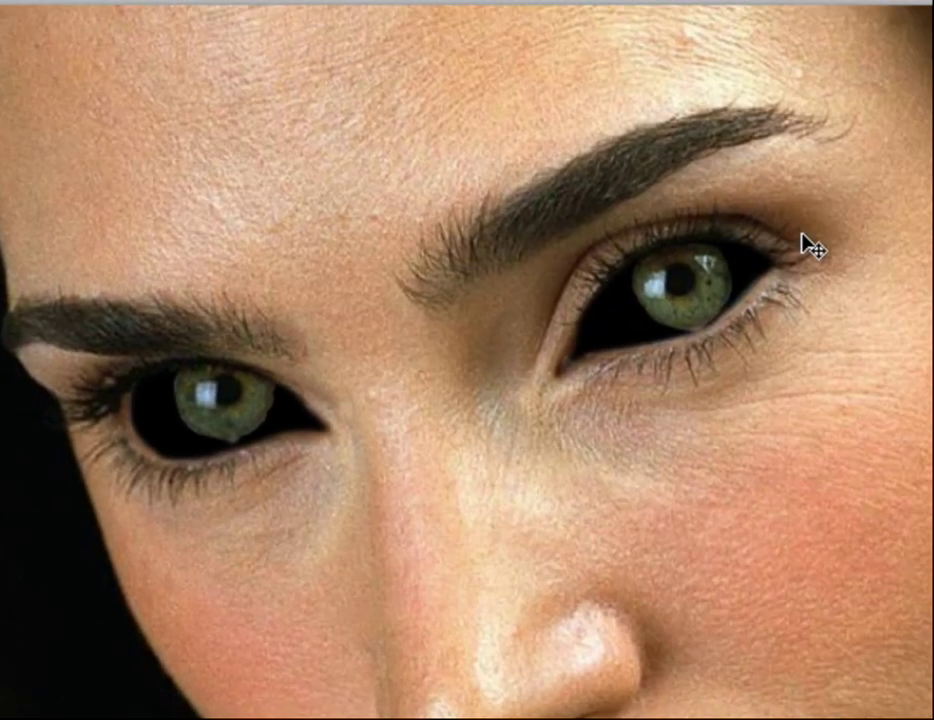
{"action": "key", "text": "ctrl+plus"}
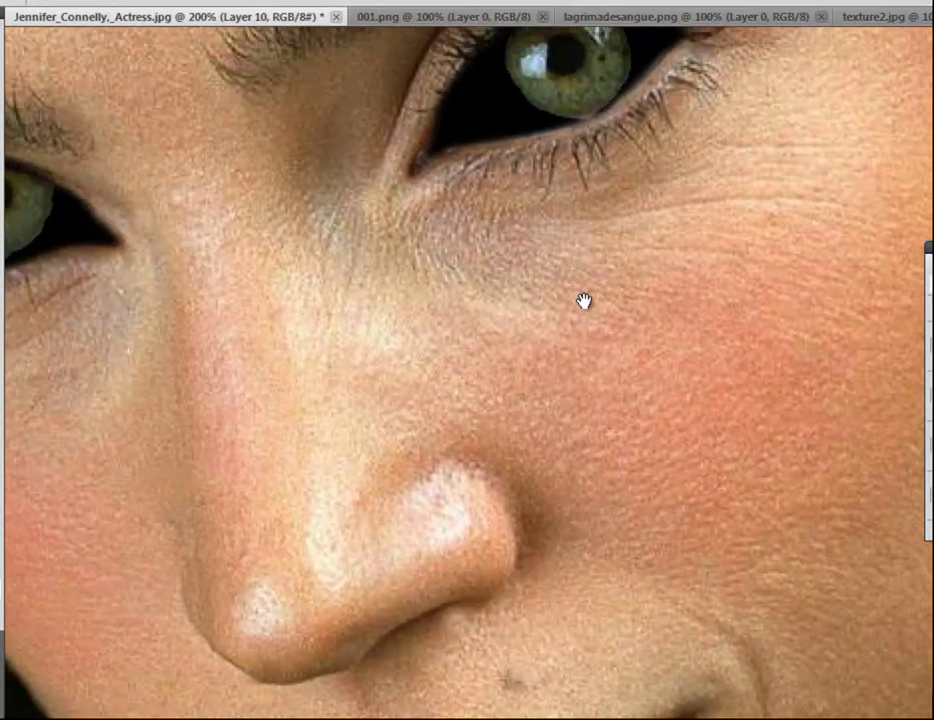
{"action": "left_click_drag", "start_coordinate": [584, 301], "coordinate": [705, 371]}
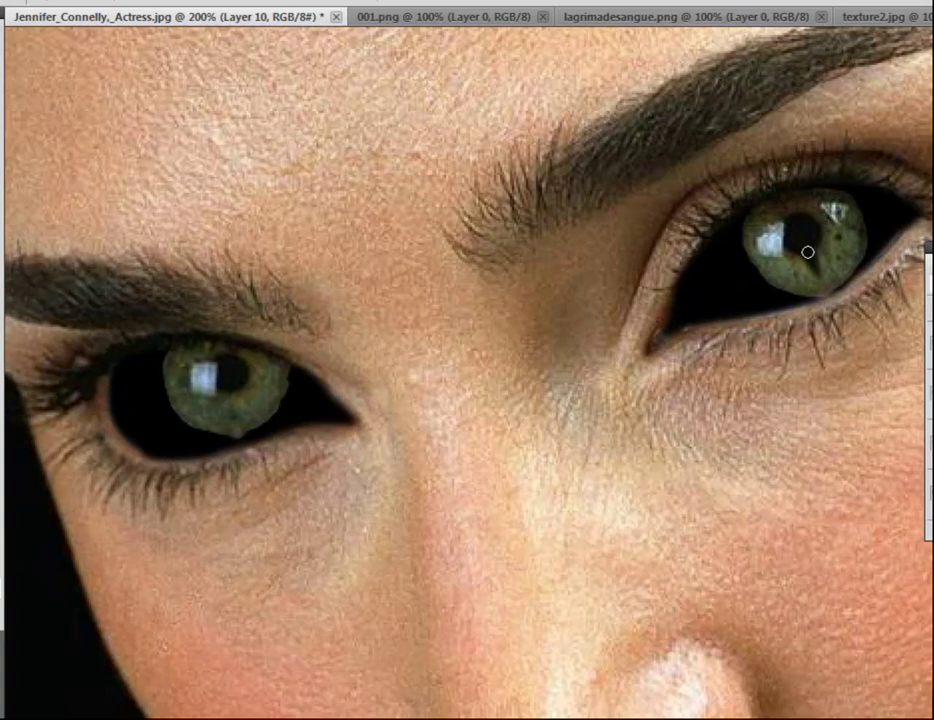
{"action": "left_click_drag", "start_coordinate": [809, 246], "coordinate": [795, 224]}
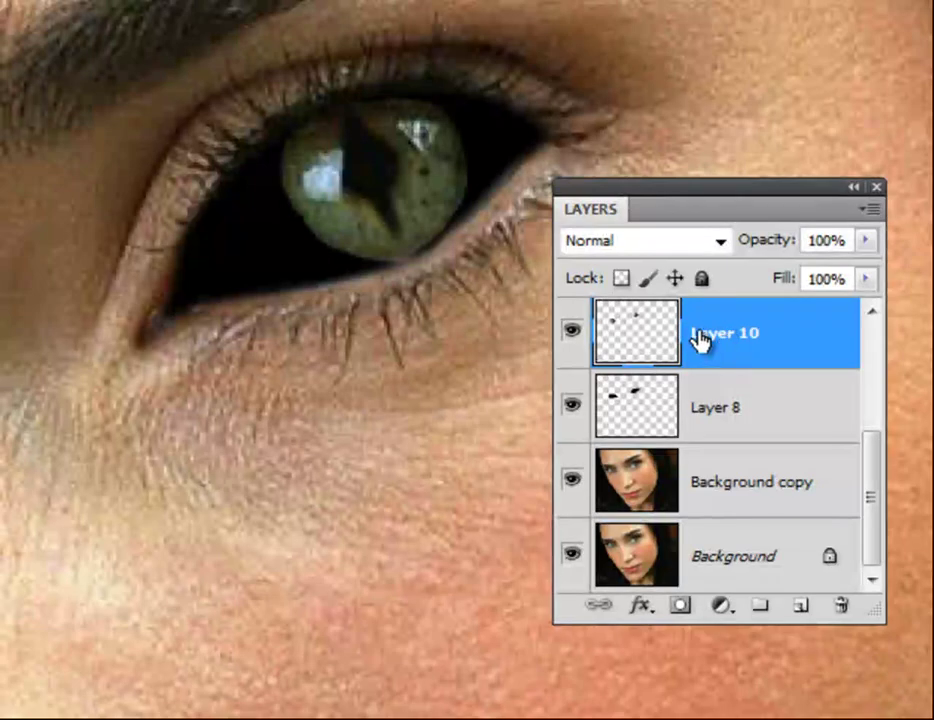
- Load Layer 10's iris shapes as a selection and fill them with red #e10a0a on a new layer
{"action": "left_click", "coordinate": [636, 342], "text": "ctrl"}
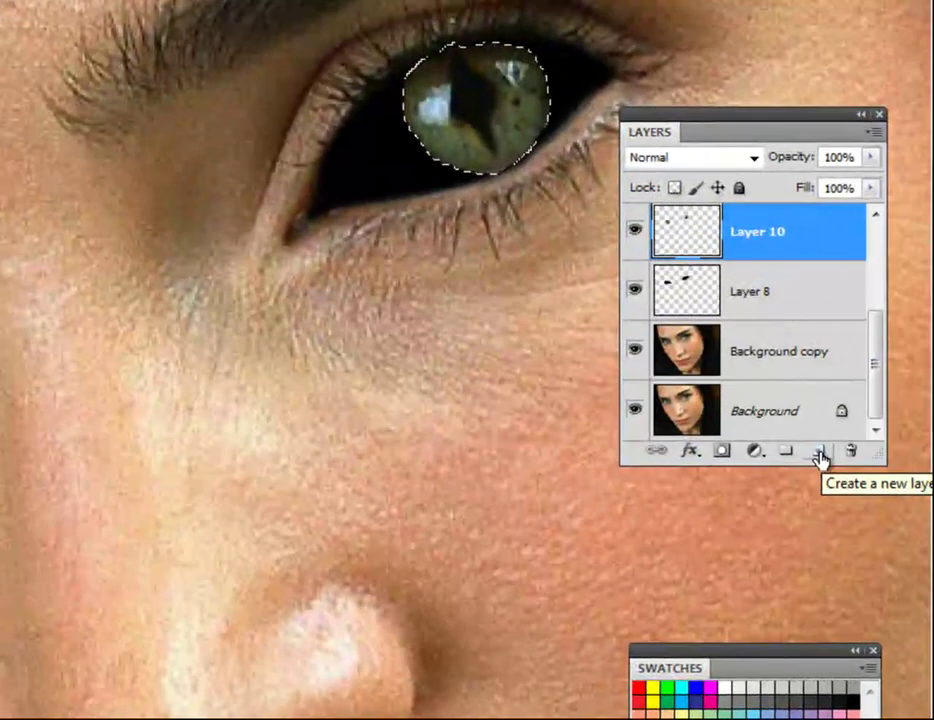
{"action": "left_click", "coordinate": [819, 455]}
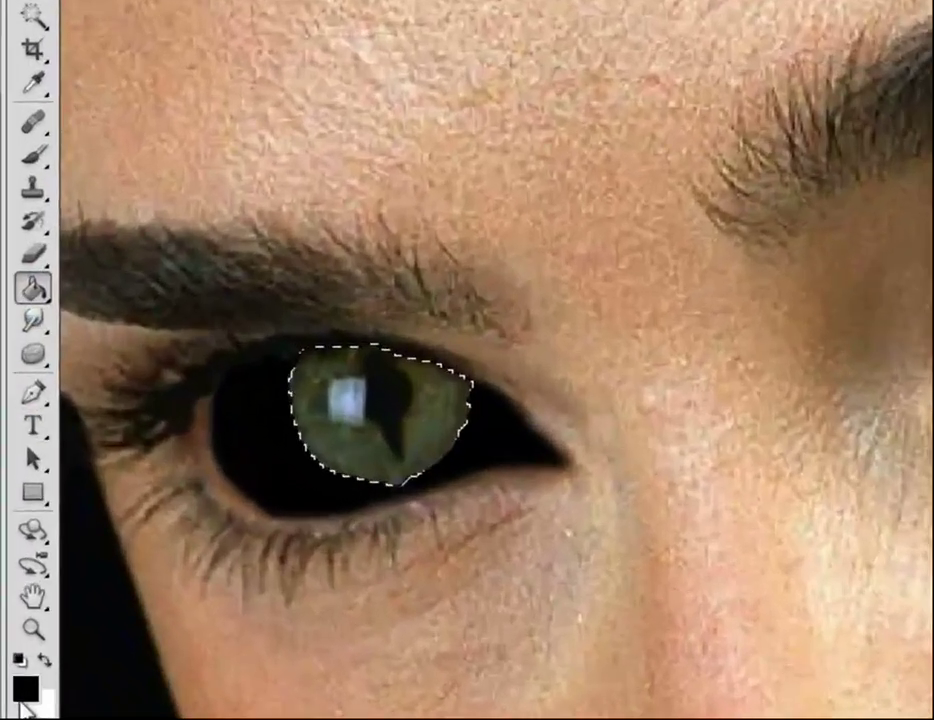
{"action": "key", "text": "i"}
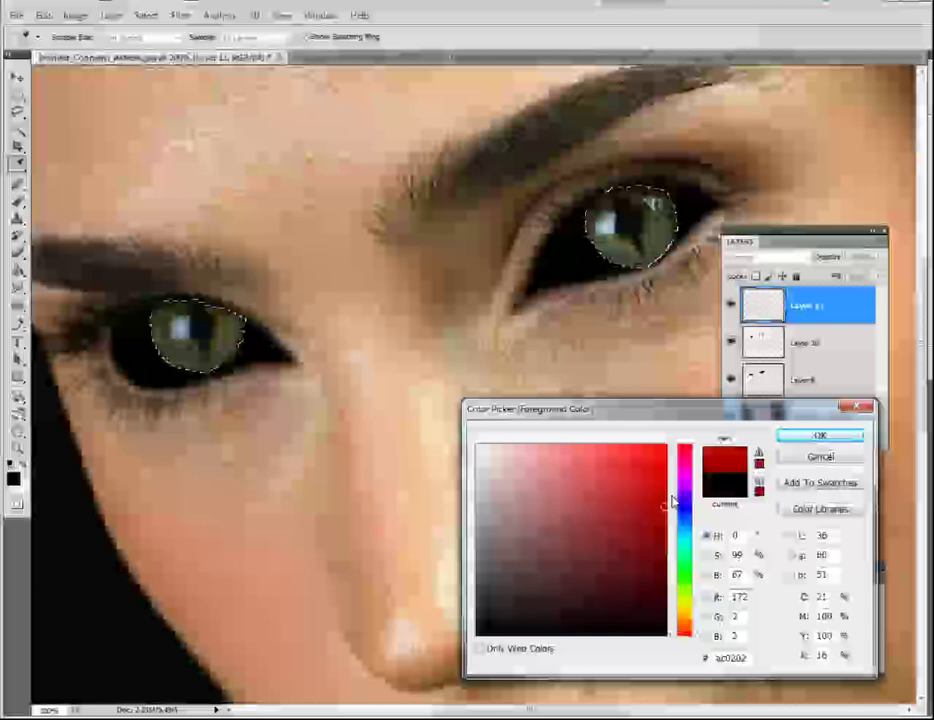
{"action": "left_click_drag", "start_coordinate": [674, 500], "coordinate": [659, 467]}
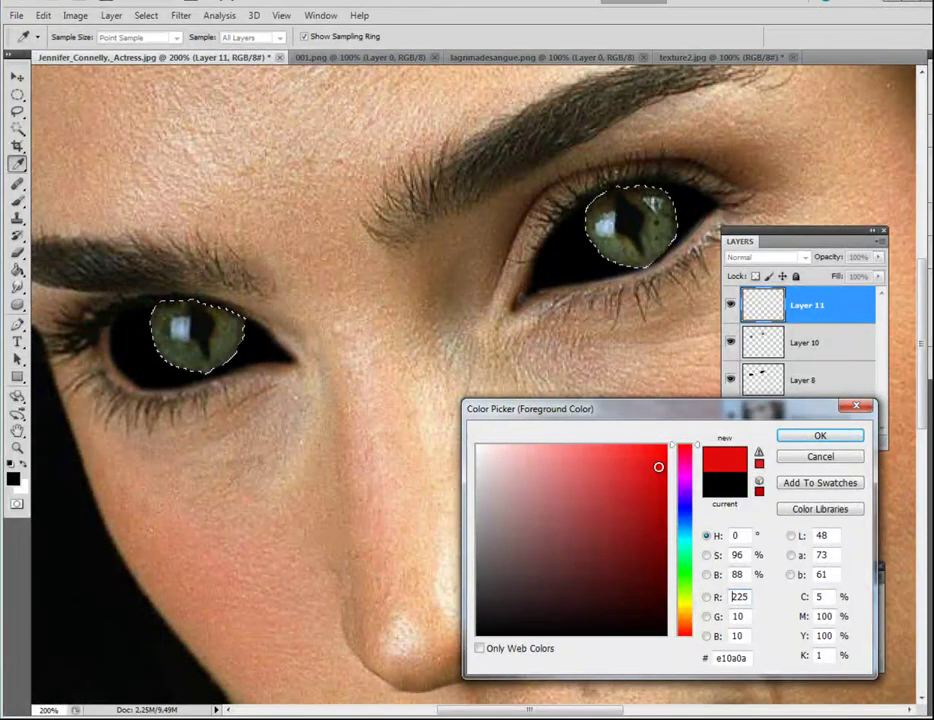
{"action": "left_click", "coordinate": [820, 435]}
{"action": "key", "text": "g"}
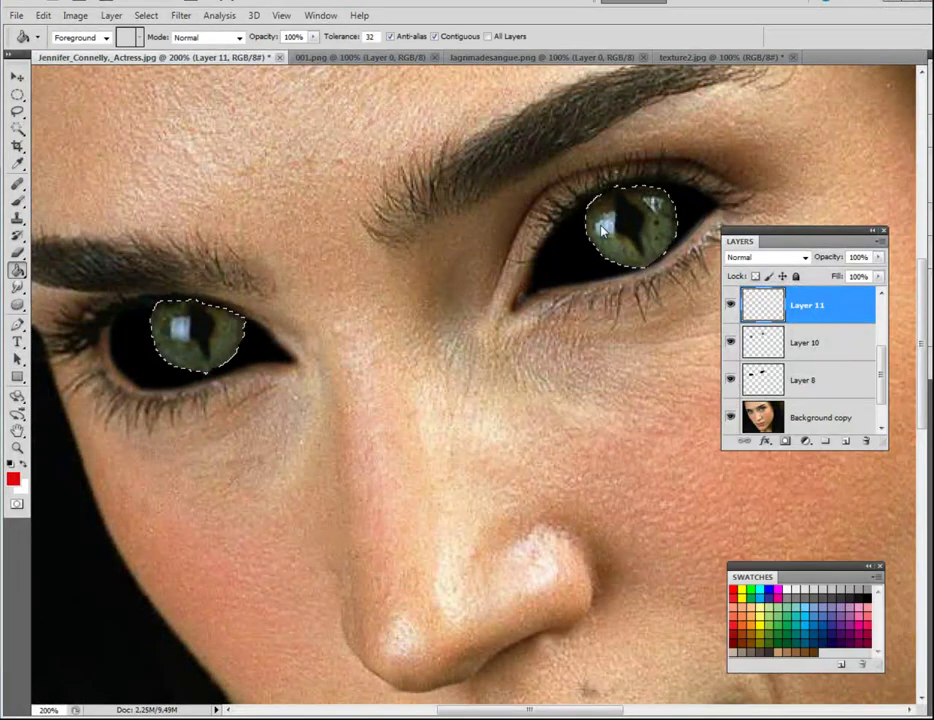
{"action": "left_click", "coordinate": [601, 232]}
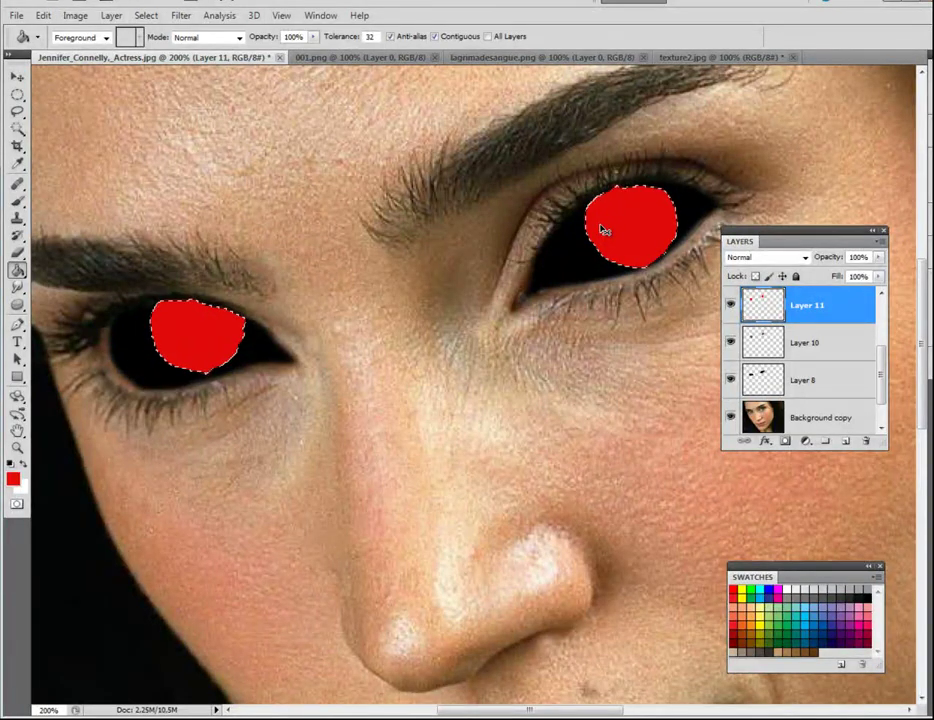
- Deselect the red iris shapes and set Layer 11's blend mode to Overlay
{"action": "key", "text": "ctrl+d"}
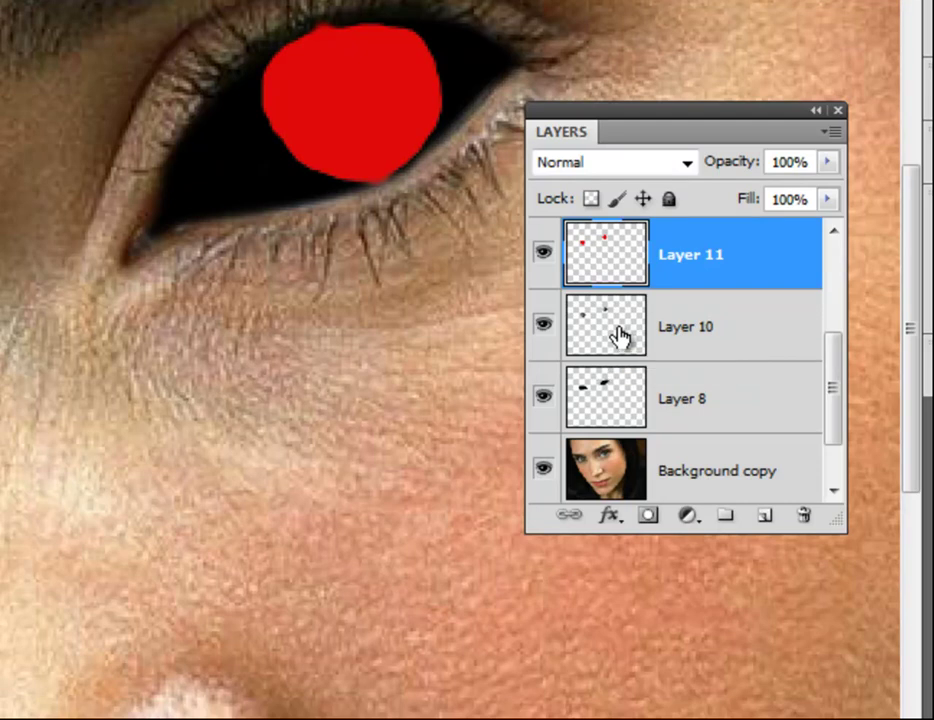
{"action": "left_click", "coordinate": [590, 162]}
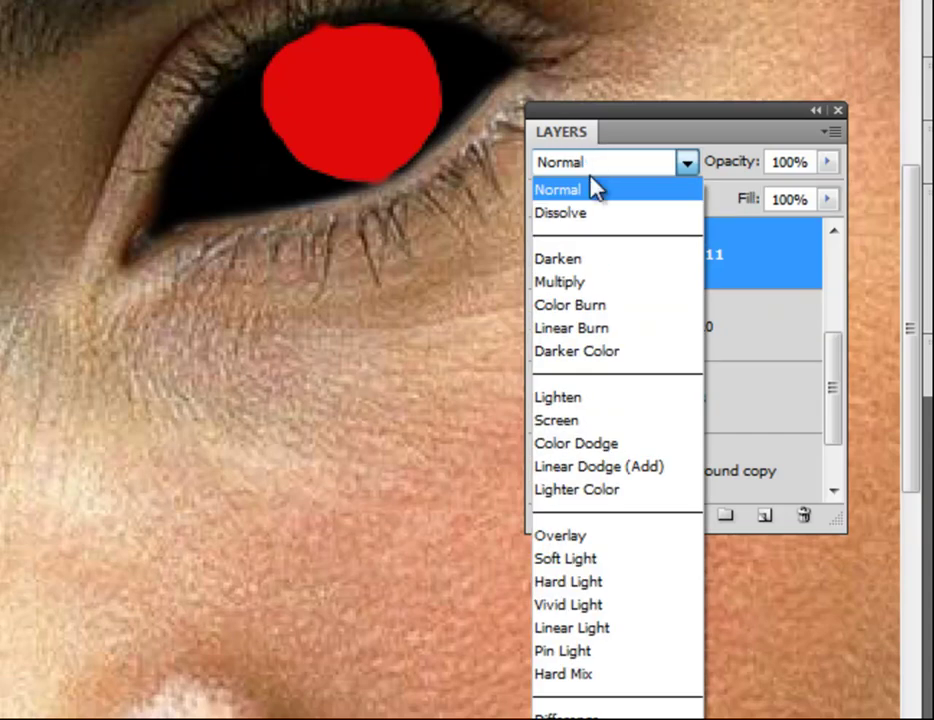
{"action": "left_click", "coordinate": [603, 540]}
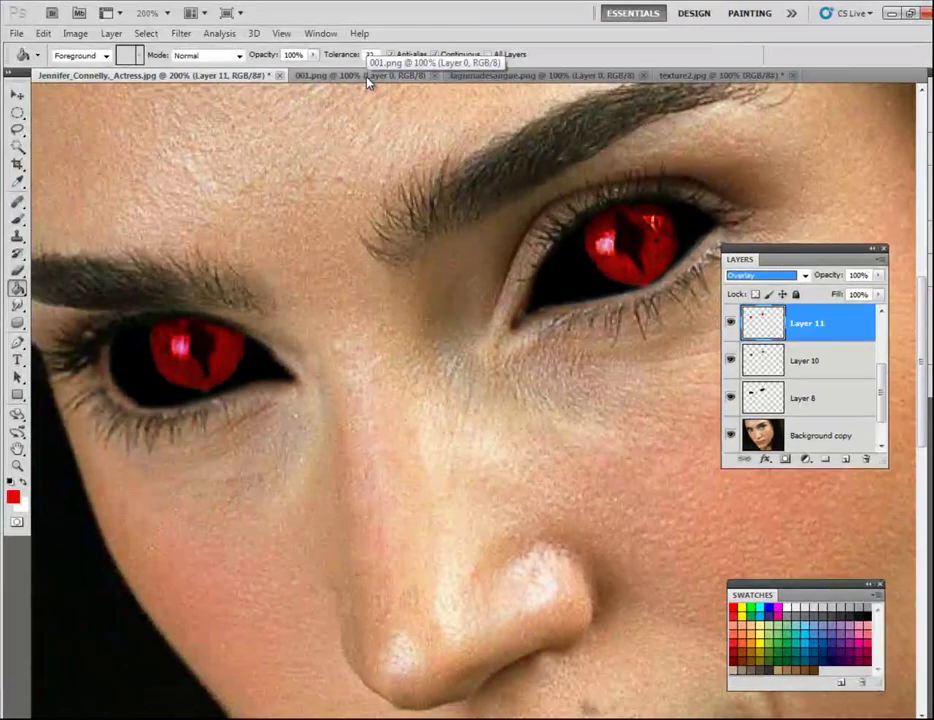
- Examine the source images 001.png, lagrimadesangue.png and texture2.jpg, enlarging the stitched scar for a closer look
{"action": "left_click", "coordinate": [362, 76]}
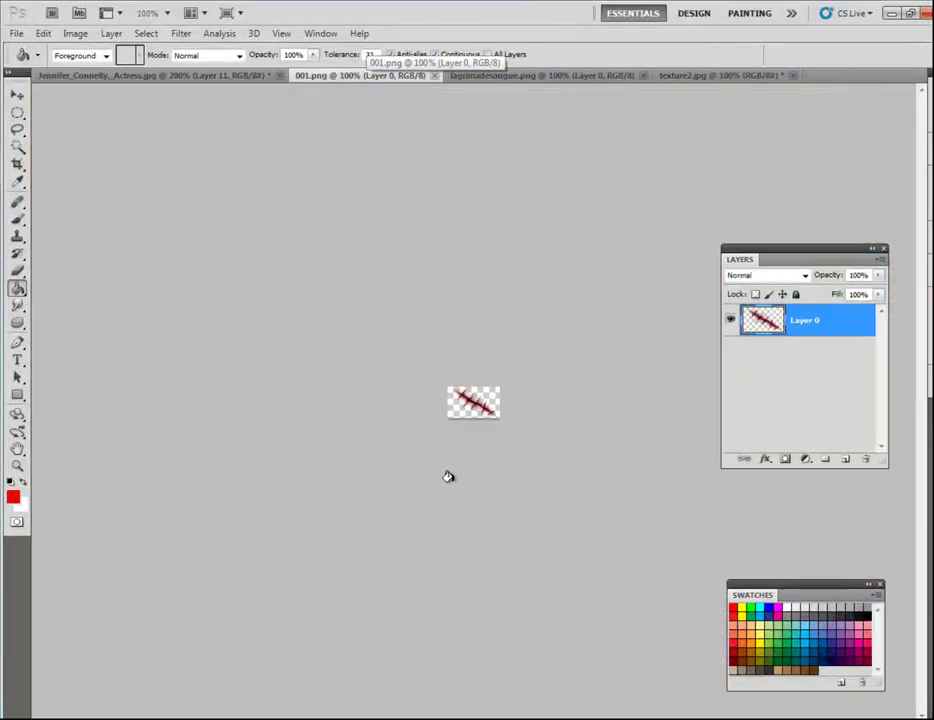
{"action": "key", "text": "ctrl+plus"}
{"action": "key", "text": "ctrl+plus"}
{"action": "key", "text": "ctrl+plus"}
{"action": "key", "text": "ctrl+plus"}
{"action": "key", "text": "ctrl+plus"}
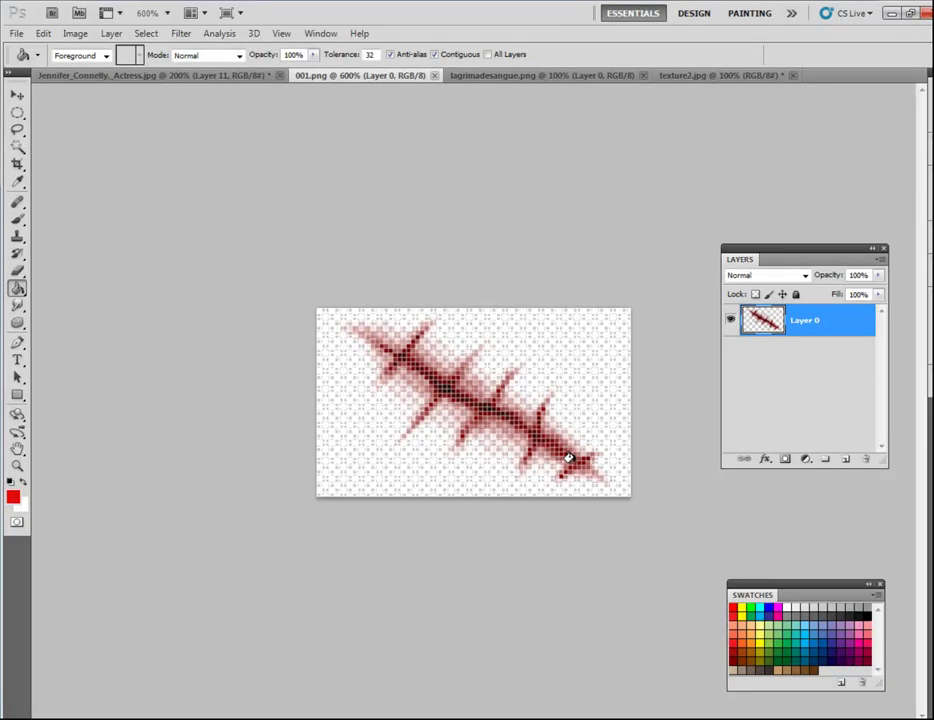
{"action": "left_click", "coordinate": [518, 82]}
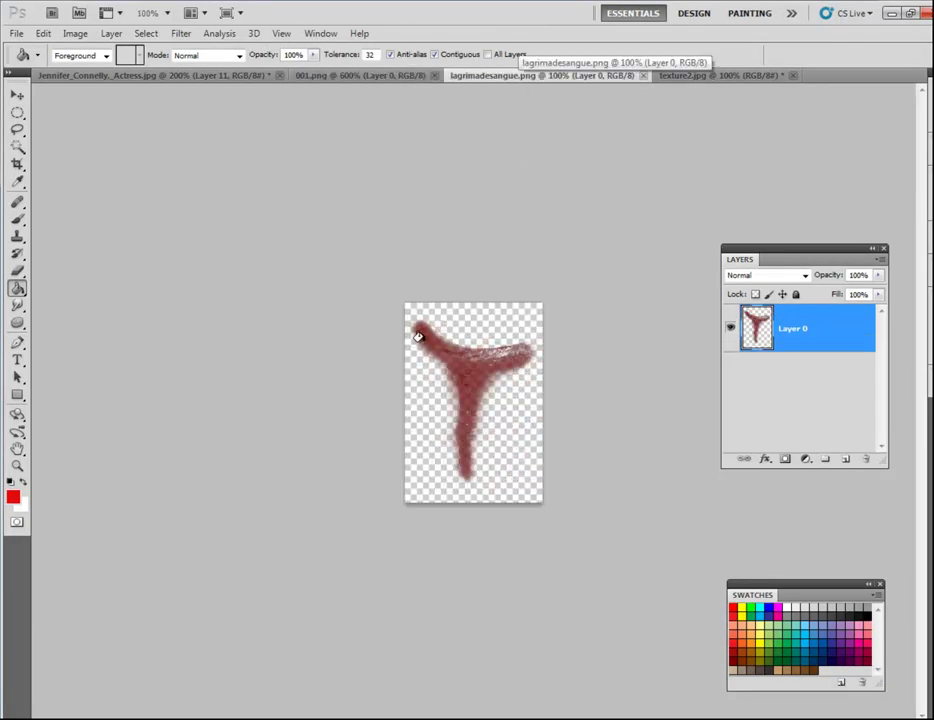
{"action": "left_click", "coordinate": [700, 77]}
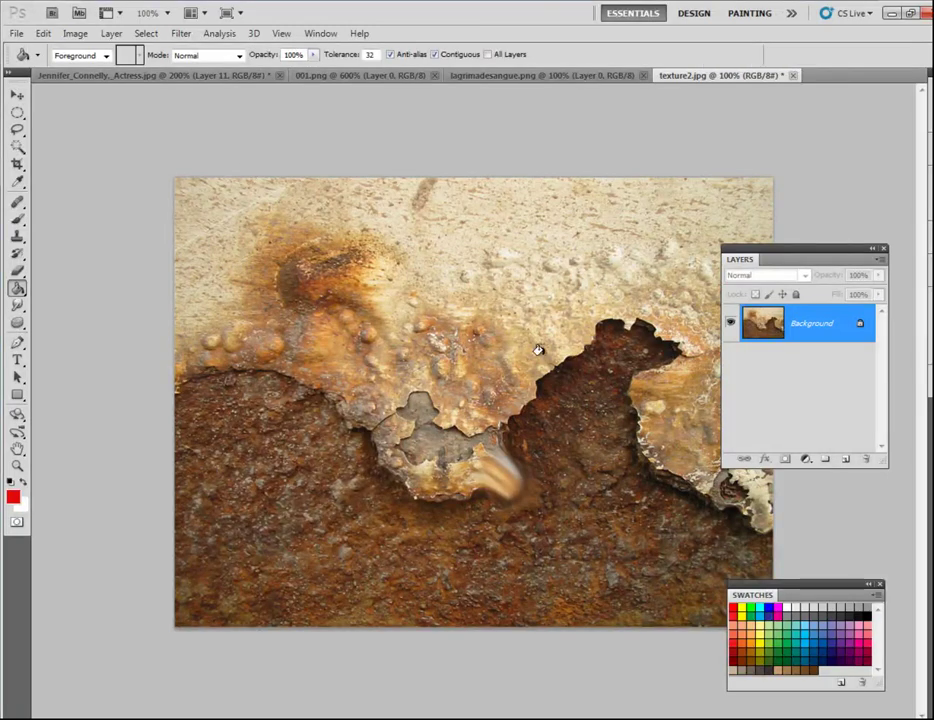
{"action": "left_click", "coordinate": [368, 76]}
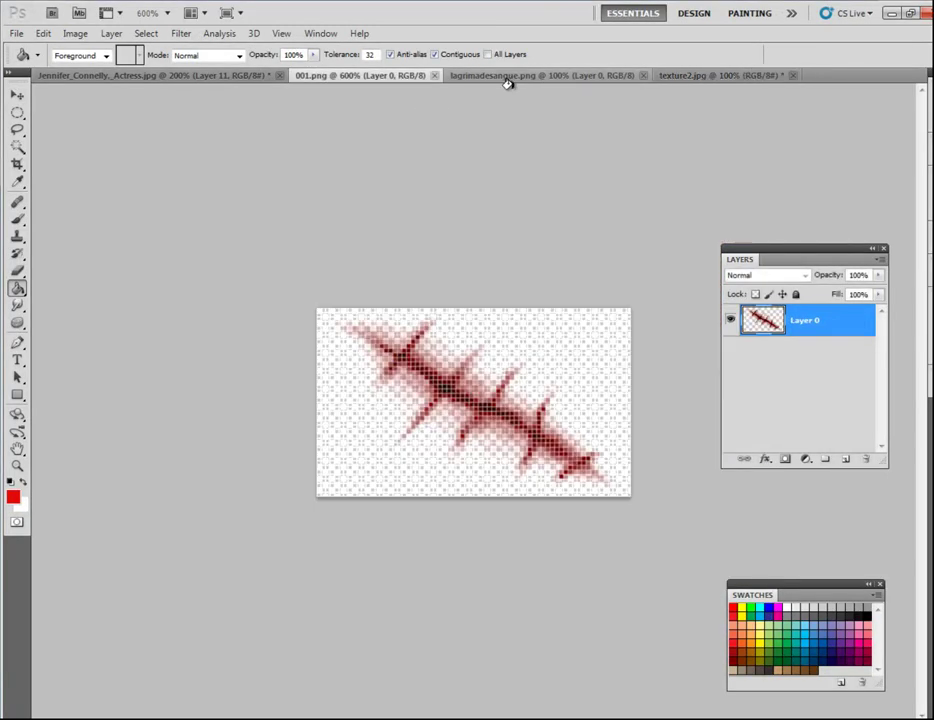
{"action": "left_click", "coordinate": [519, 76]}
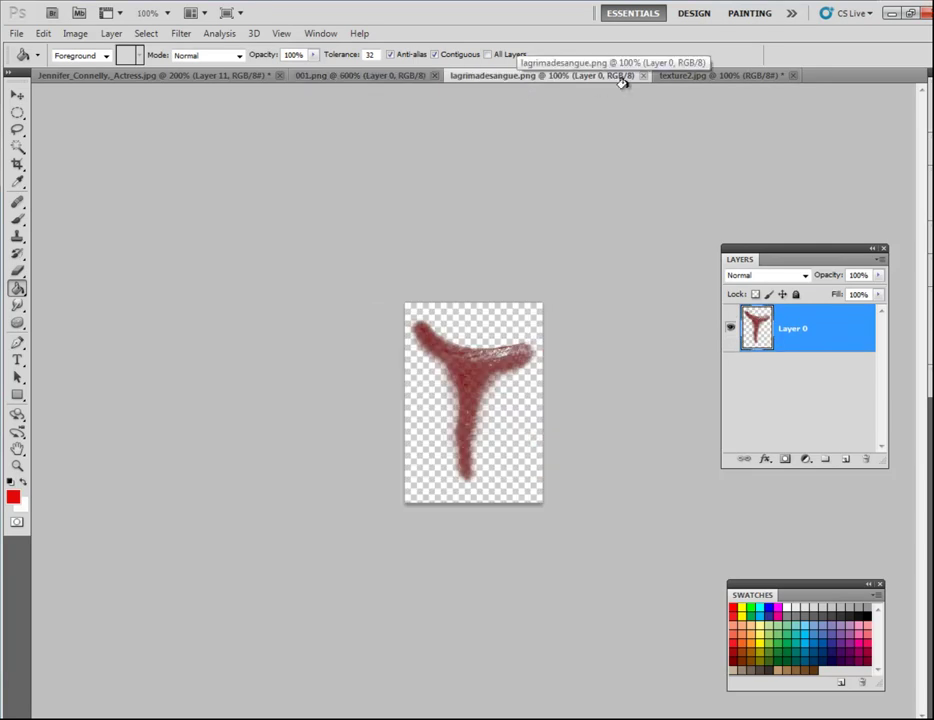
{"action": "left_click", "coordinate": [711, 78]}
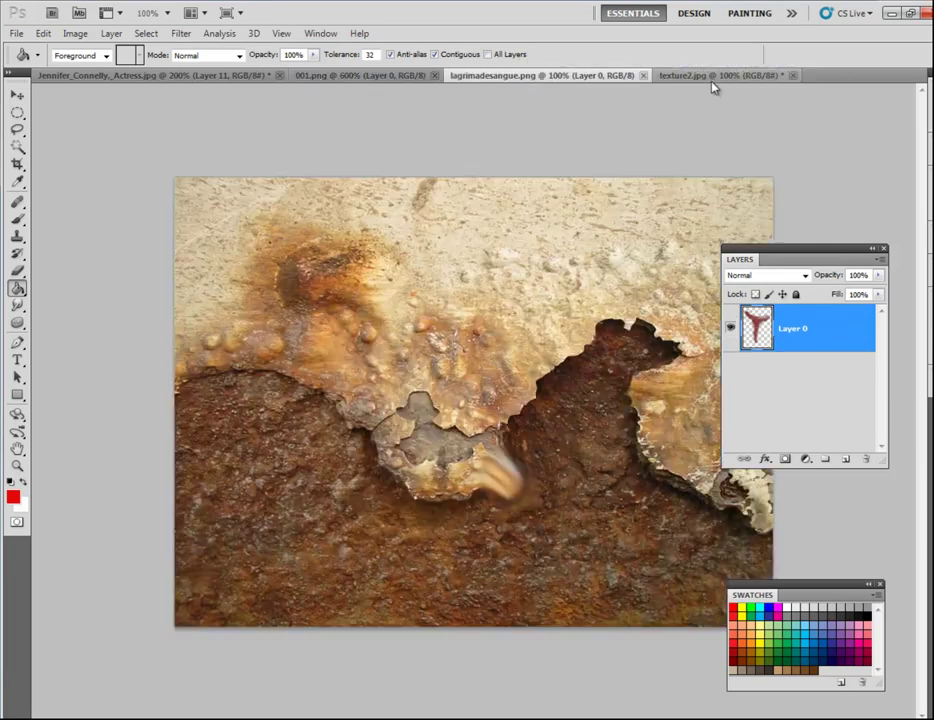
- Return to the portrait, show the stitched scar of Layer 6 on the cheek, and select that layer
{"action": "left_click", "coordinate": [199, 80]}
{"action": "left_click", "coordinate": [16, 95]}
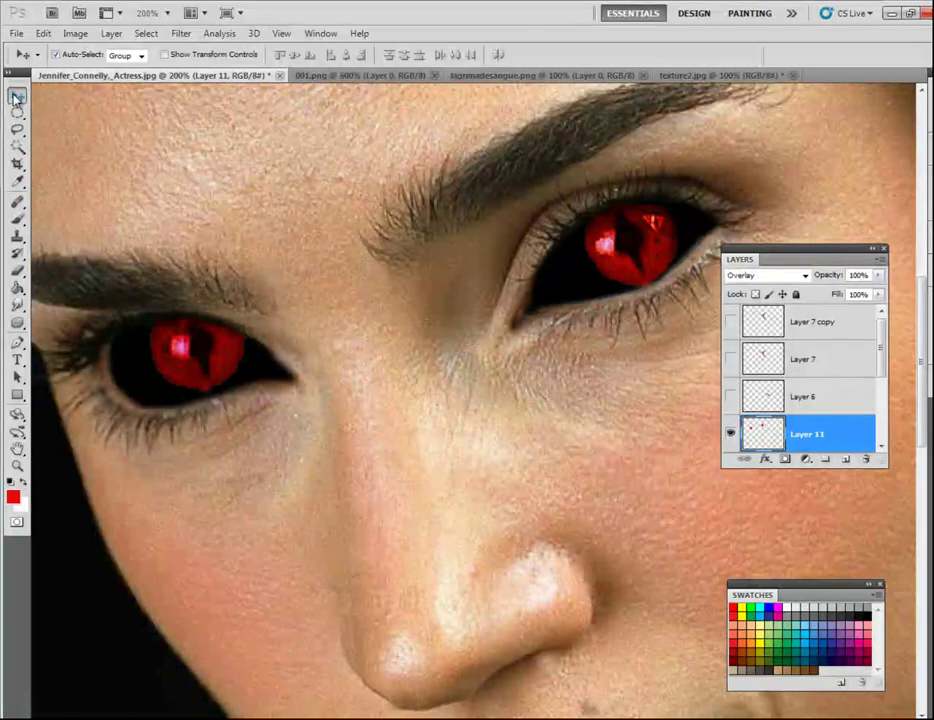
{"action": "key", "text": "ctrl+0"}
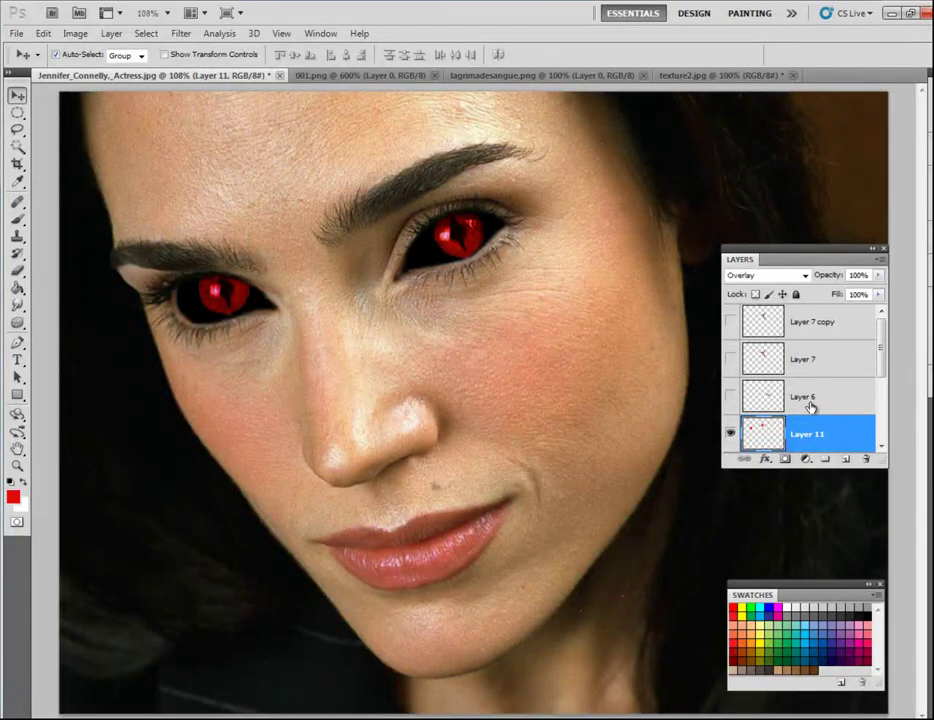
{"action": "left_click", "coordinate": [731, 400]}
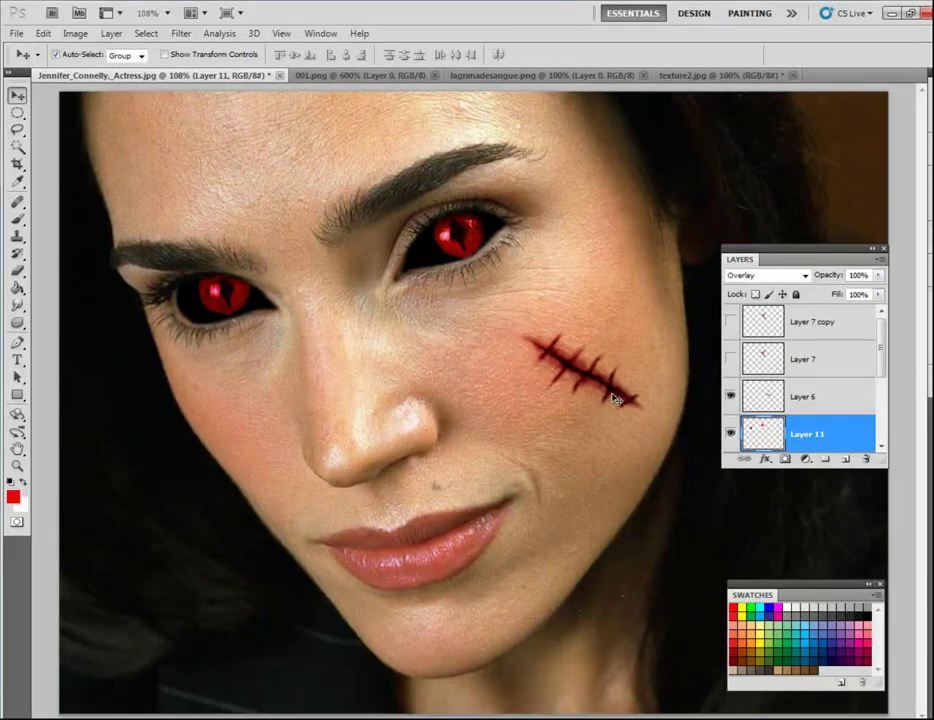
{"action": "left_click", "coordinate": [762, 403]}
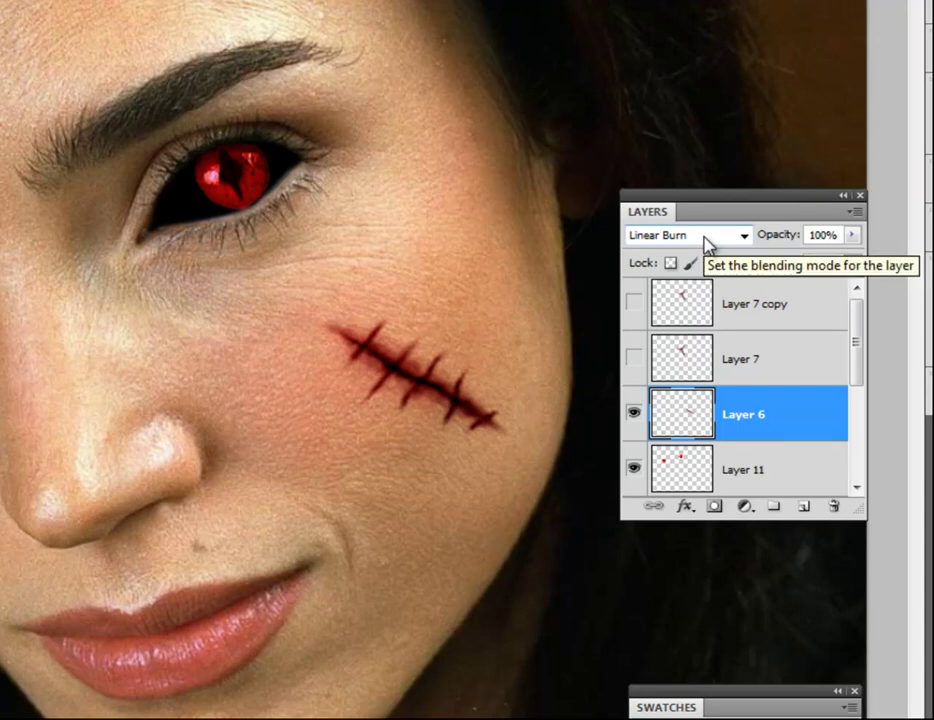
- Show the blood tear under the eye on both Layer 7 and Layer 7 copy
{"action": "left_click", "coordinate": [736, 368]}
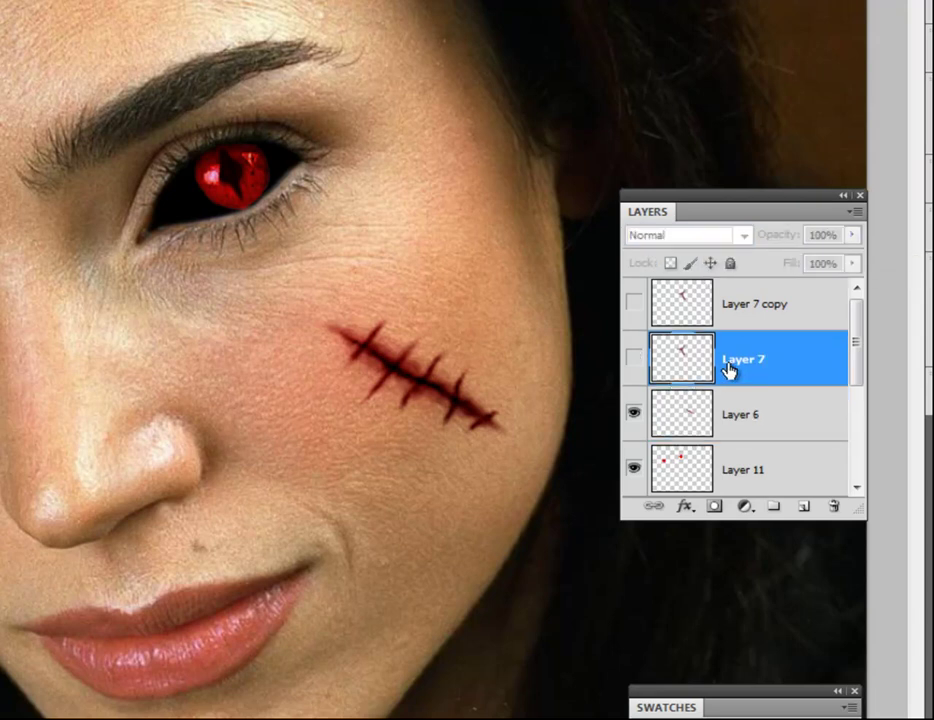
{"action": "left_click", "coordinate": [634, 360]}
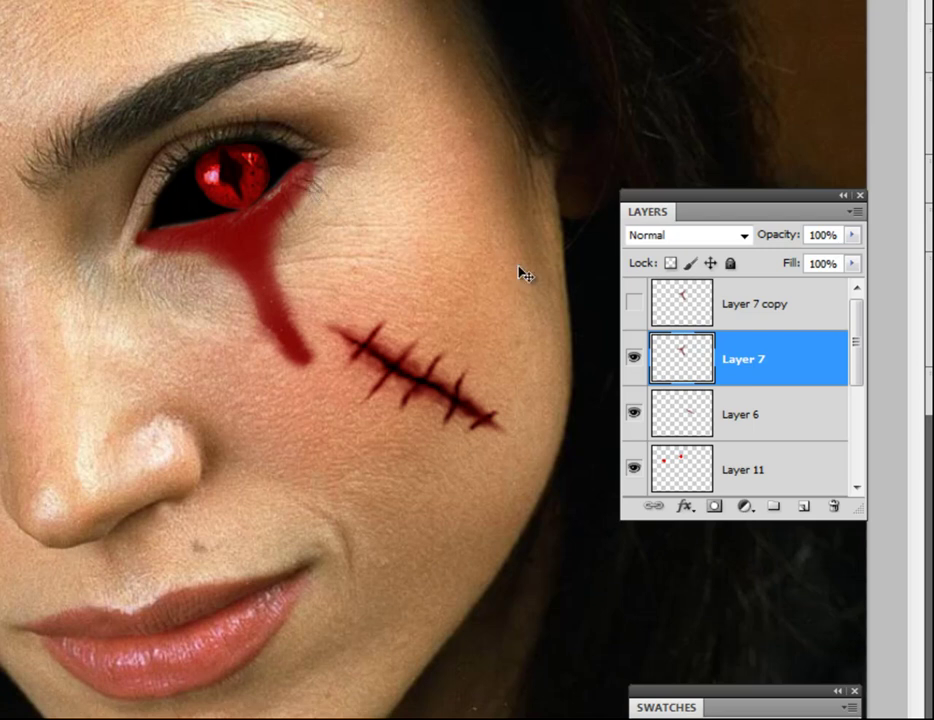
{"action": "left_click", "coordinate": [632, 305]}
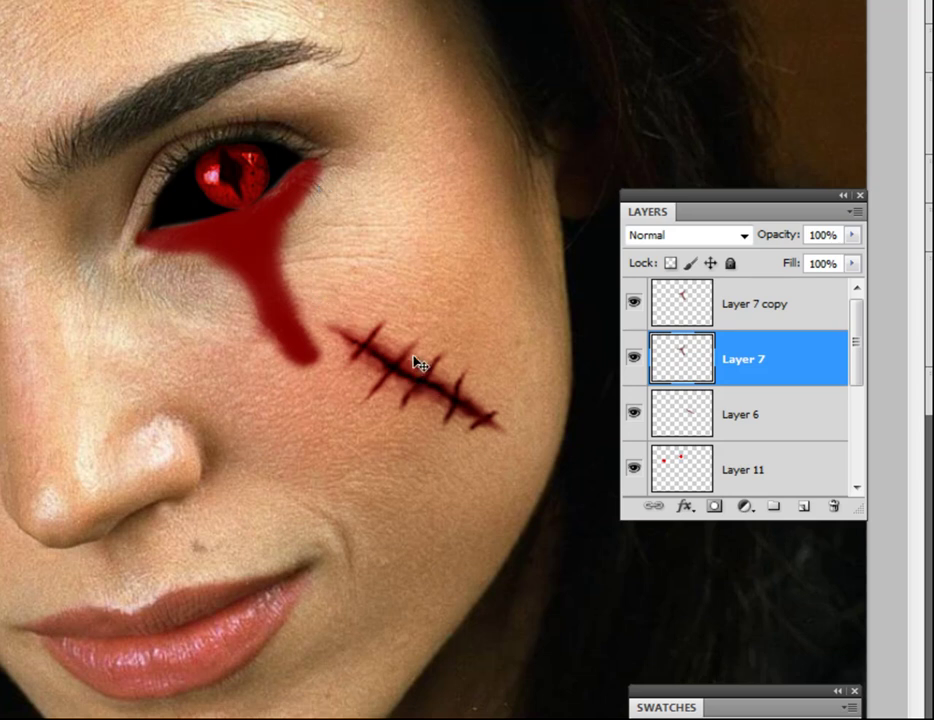
{"action": "left_click_drag", "start_coordinate": [857, 367], "coordinate": [855, 342]}
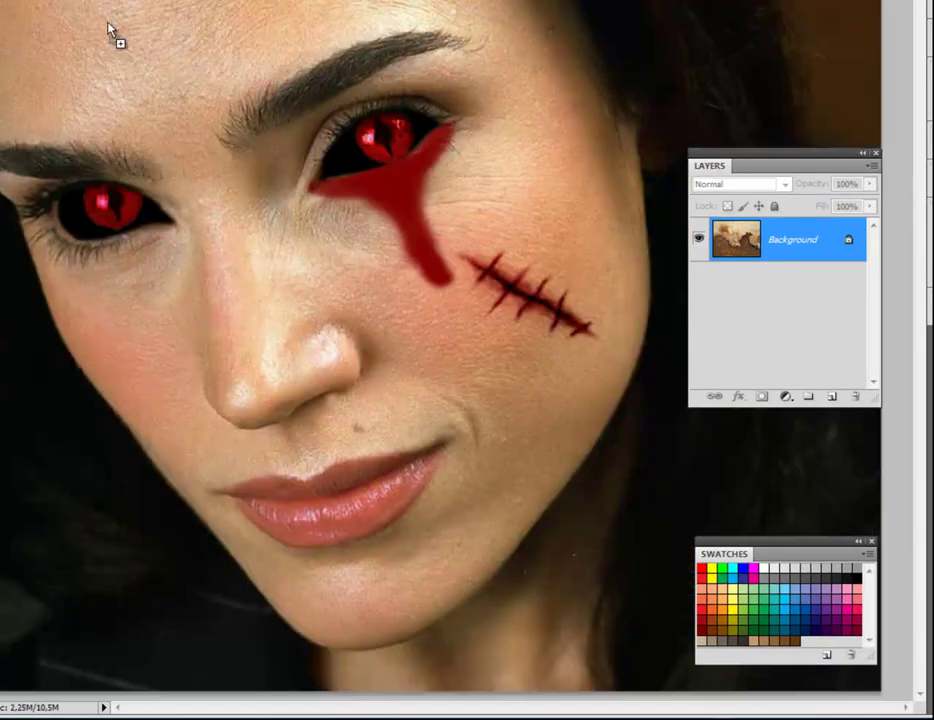
- Bring the rust texture from texture2.jpg into the portrait, align it to the canvas corner, and scale it to cover the whole canvas
{"action": "left_click_drag", "start_coordinate": [115, 31], "coordinate": [360, 355]}
{"action": "mouse_move", "coordinate": [147, 212]}
{"action": "left_mouse_down"}
{"action": "mouse_move", "coordinate": [208, 208]}
{"action": "mouse_move", "coordinate": [192, 196]}
{"action": "mouse_move", "coordinate": [160, 200]}
{"action": "left_mouse_up"}
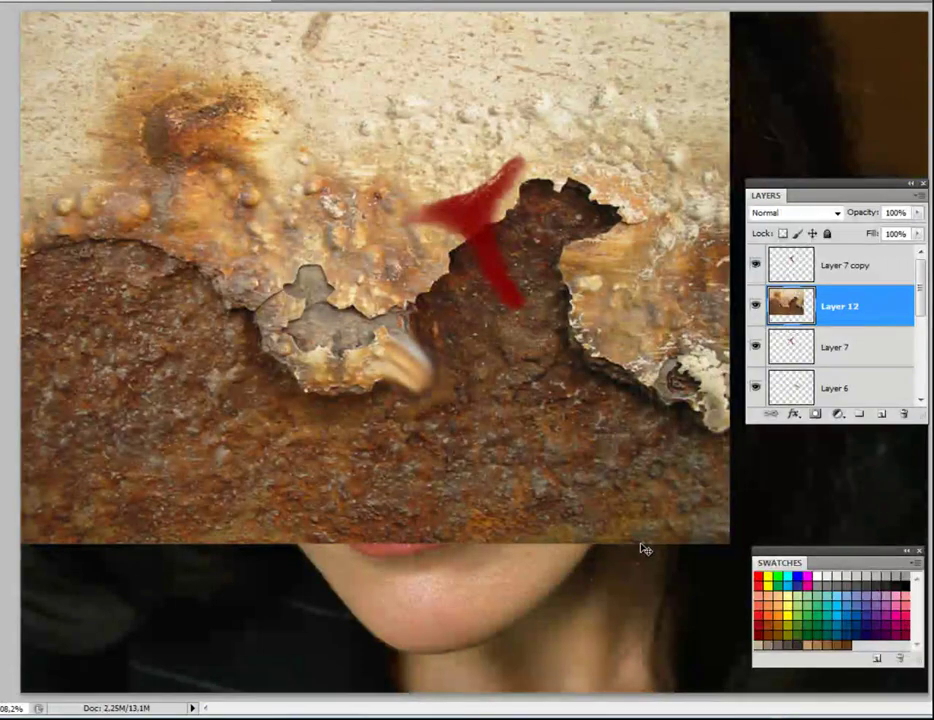
{"action": "key", "text": "ctrl+t"}
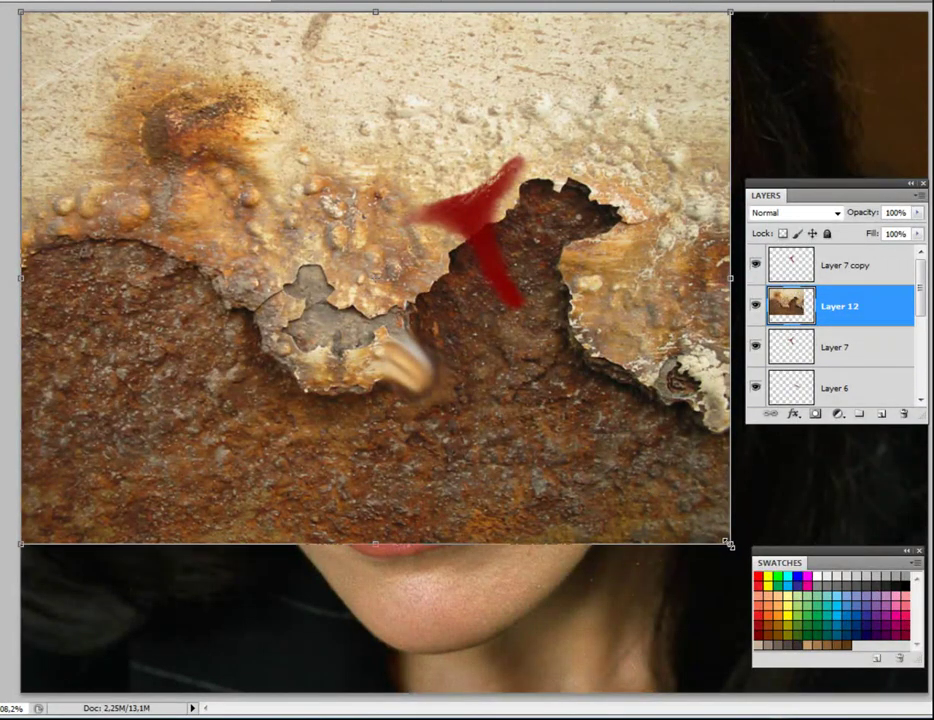
{"action": "left_click_drag", "start_coordinate": [731, 546], "coordinate": [926, 688]}
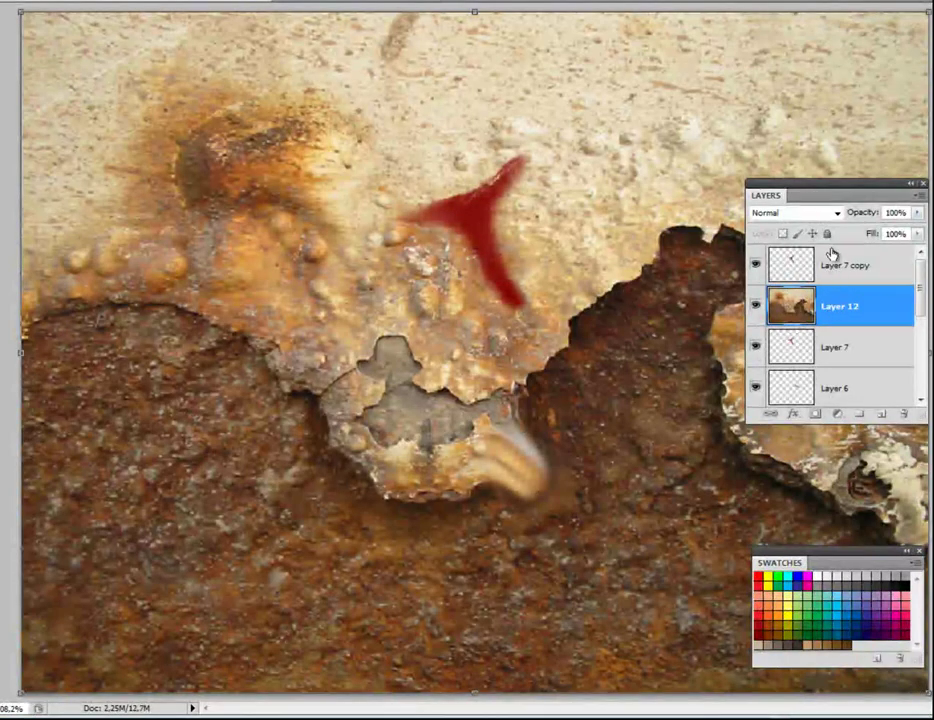
- Move the rust texture layer above all other layers and set its blend mode to Linear Burn after trying Color Burn
{"action": "left_click_drag", "start_coordinate": [788, 313], "coordinate": [848, 265]}
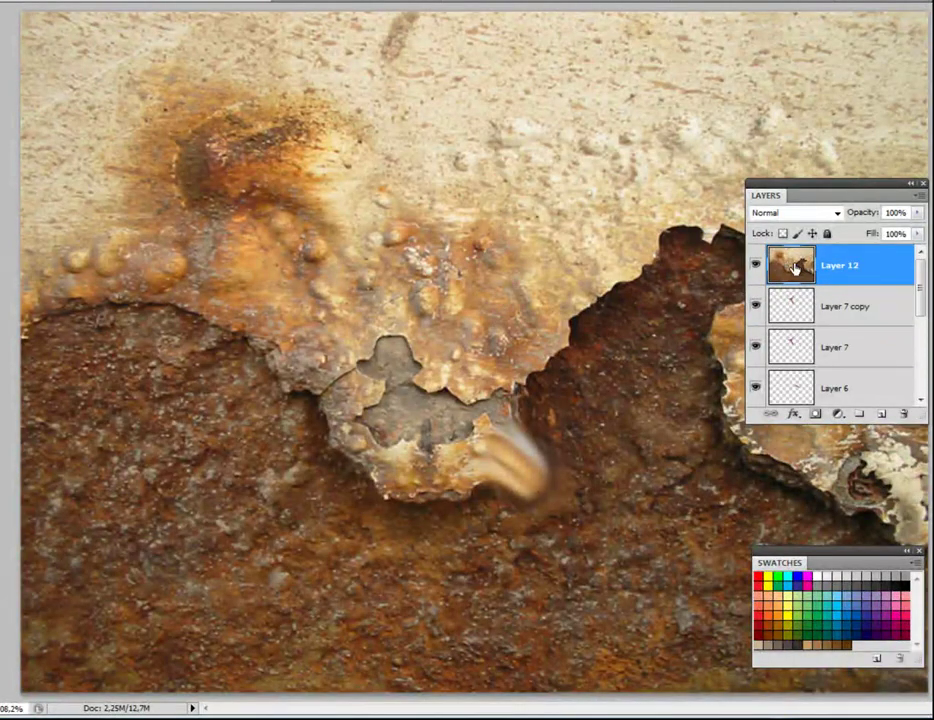
{"action": "left_click", "coordinate": [790, 214]}
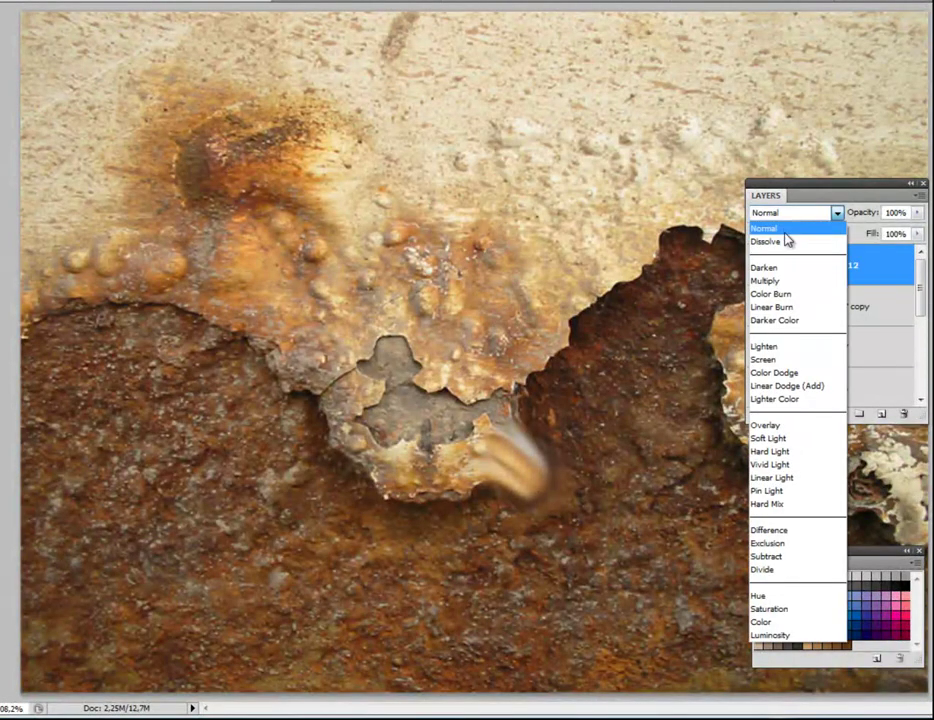
{"action": "left_click", "coordinate": [791, 303]}
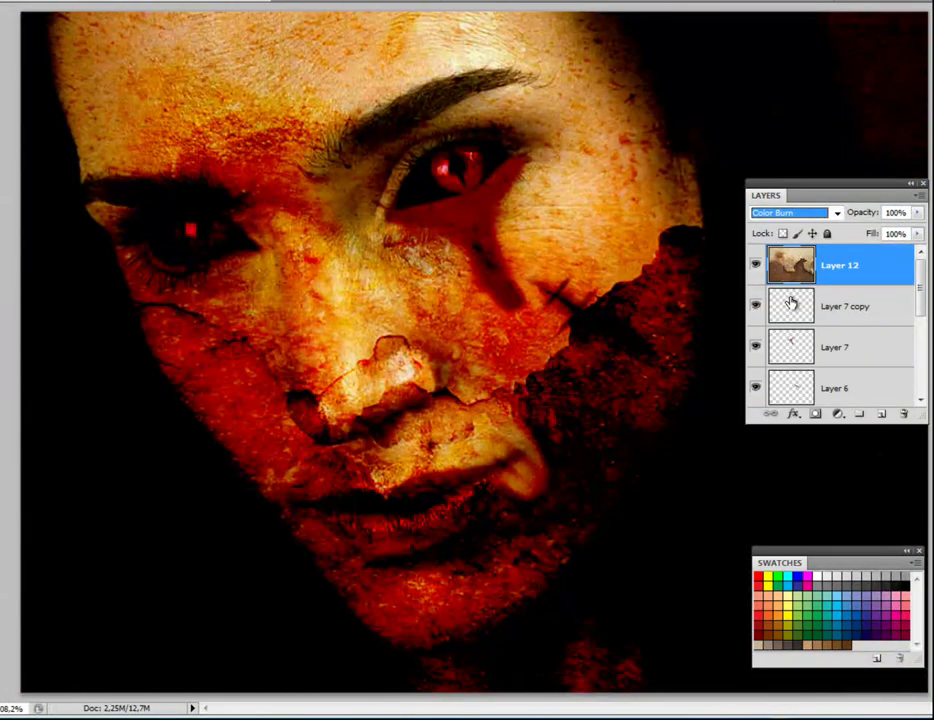
{"action": "left_click", "coordinate": [786, 222]}
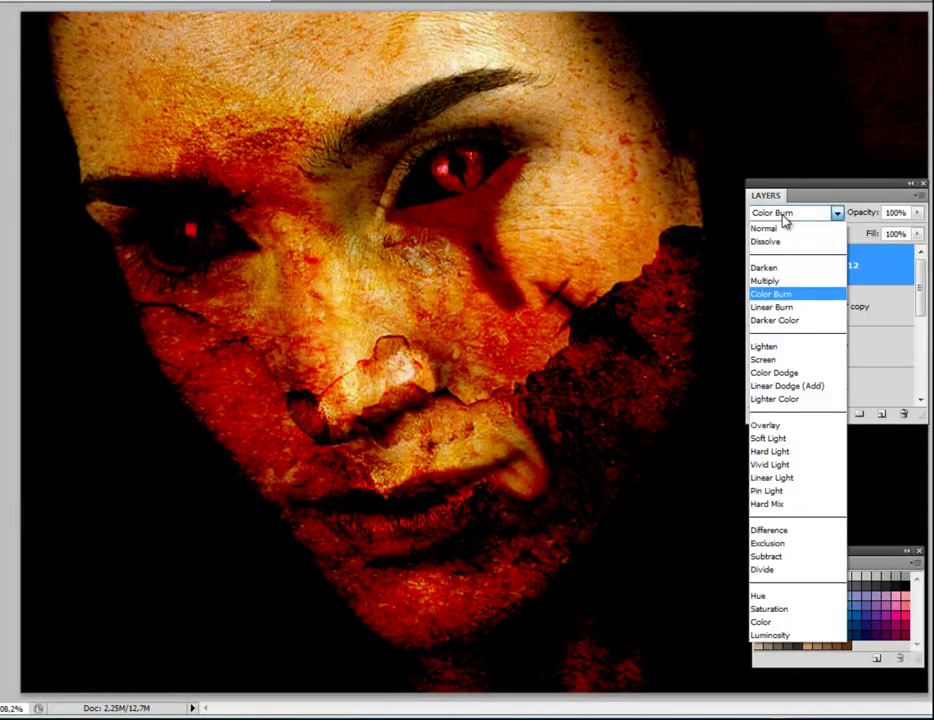
{"action": "left_click", "coordinate": [792, 307]}
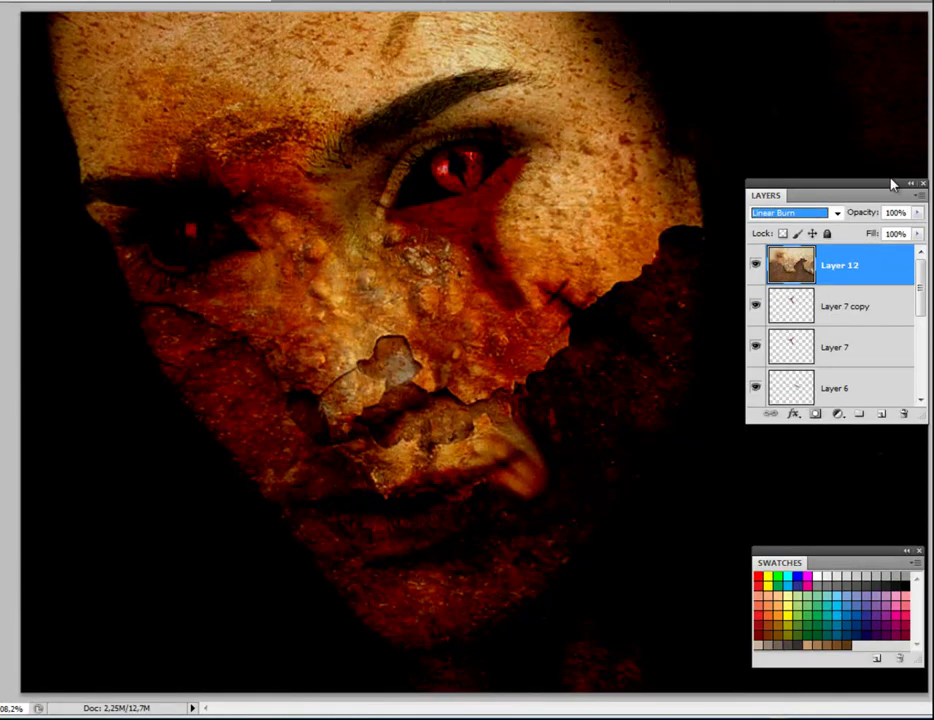
- Reduce the fill of the rust texture on Layer 12 to 75%, keeping its opacity at 100%
{"action": "left_click", "coordinate": [919, 213]}
{"action": "left_click_drag", "start_coordinate": [913, 232], "coordinate": [895, 254]}
{"action": "left_click", "coordinate": [917, 233]}
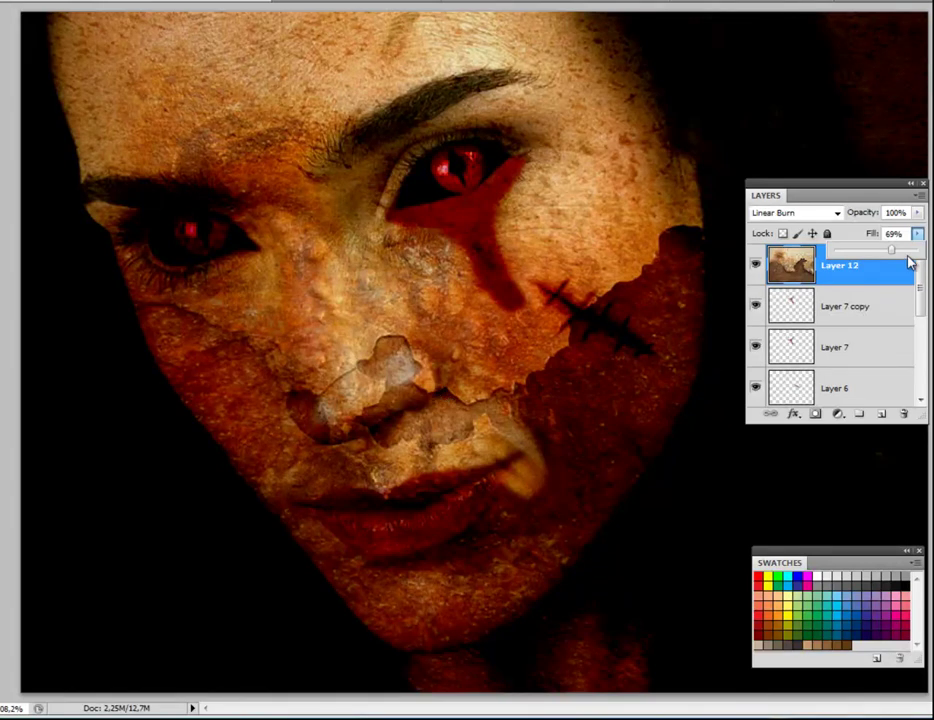
{"action": "left_click_drag", "start_coordinate": [891, 251], "coordinate": [897, 251]}
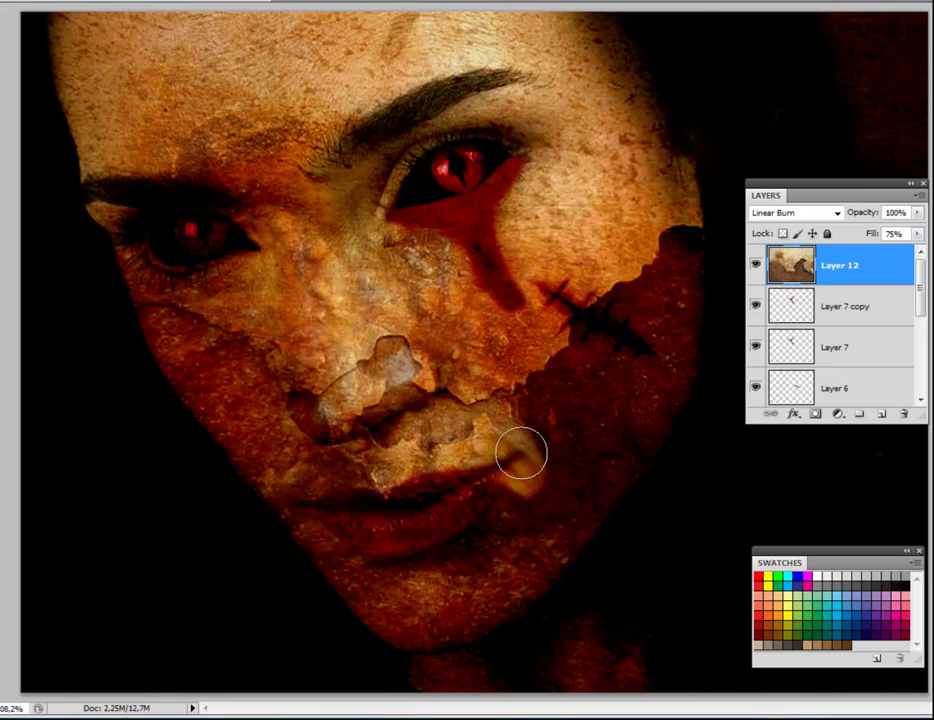
- Erase the rust texture over the lips on Layer 12 with a smaller soft eraser, and undo the last stroke
{"action": "right_click", "coordinate": [520, 482]}
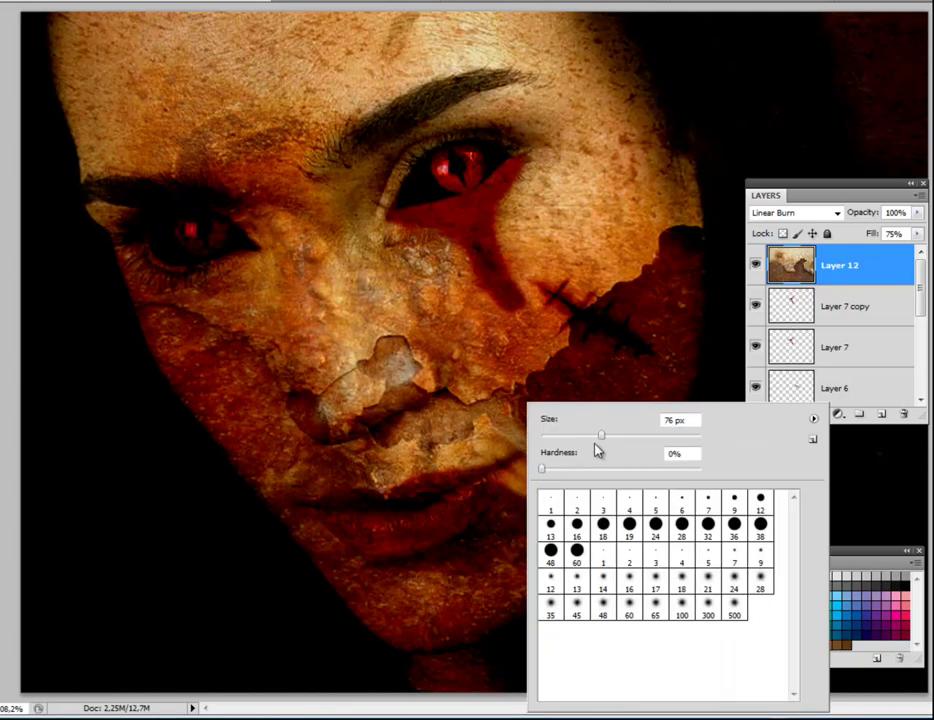
{"action": "left_click_drag", "start_coordinate": [601, 436], "coordinate": [575, 437]}
{"action": "key", "text": "Return"}
{"action": "mouse_move", "coordinate": [494, 481]}
{"action": "left_mouse_down"}
{"action": "mouse_move", "coordinate": [428, 530]}
{"action": "mouse_move", "coordinate": [458, 504]}
{"action": "mouse_move", "coordinate": [392, 527]}
{"action": "mouse_move", "coordinate": [412, 534]}
{"action": "mouse_move", "coordinate": [336, 514]}
{"action": "mouse_move", "coordinate": [397, 510]}
{"action": "mouse_move", "coordinate": [442, 498]}
{"action": "mouse_move", "coordinate": [340, 508]}
{"action": "mouse_move", "coordinate": [415, 504]}
{"action": "mouse_move", "coordinate": [463, 491]}
{"action": "mouse_move", "coordinate": [418, 490]}
{"action": "mouse_move", "coordinate": [499, 473]}
{"action": "mouse_move", "coordinate": [396, 496]}
{"action": "left_mouse_up"}
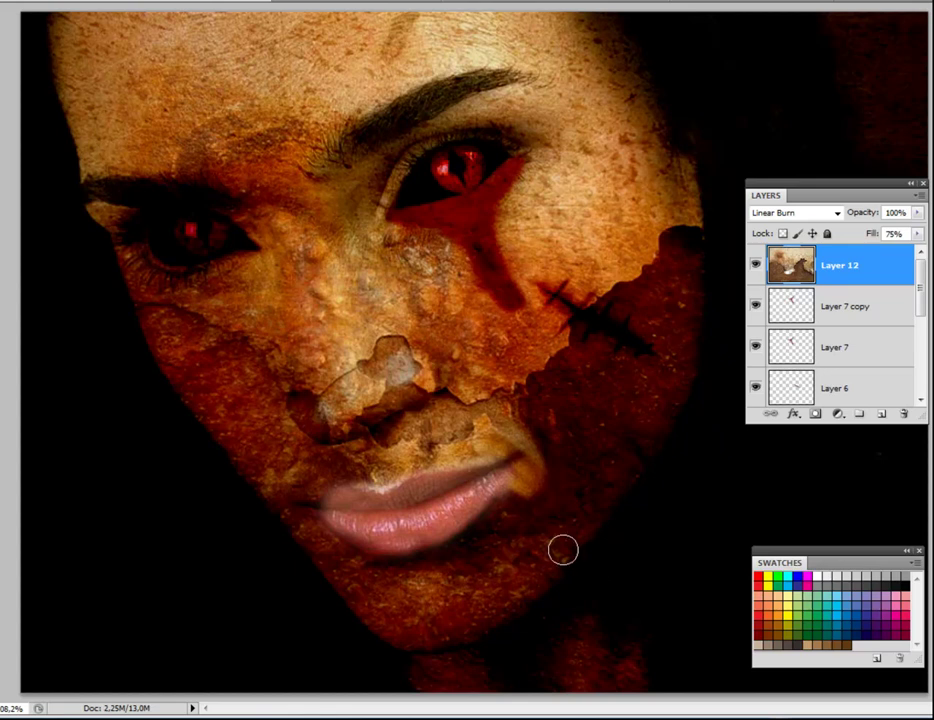
{"action": "key", "text": "ctrl+z"}
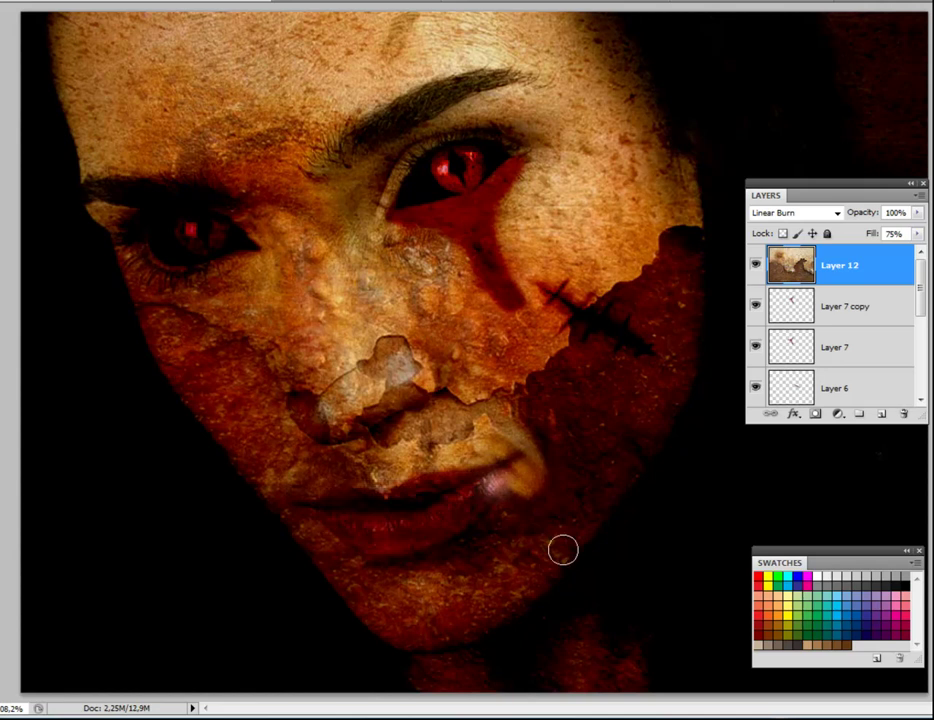